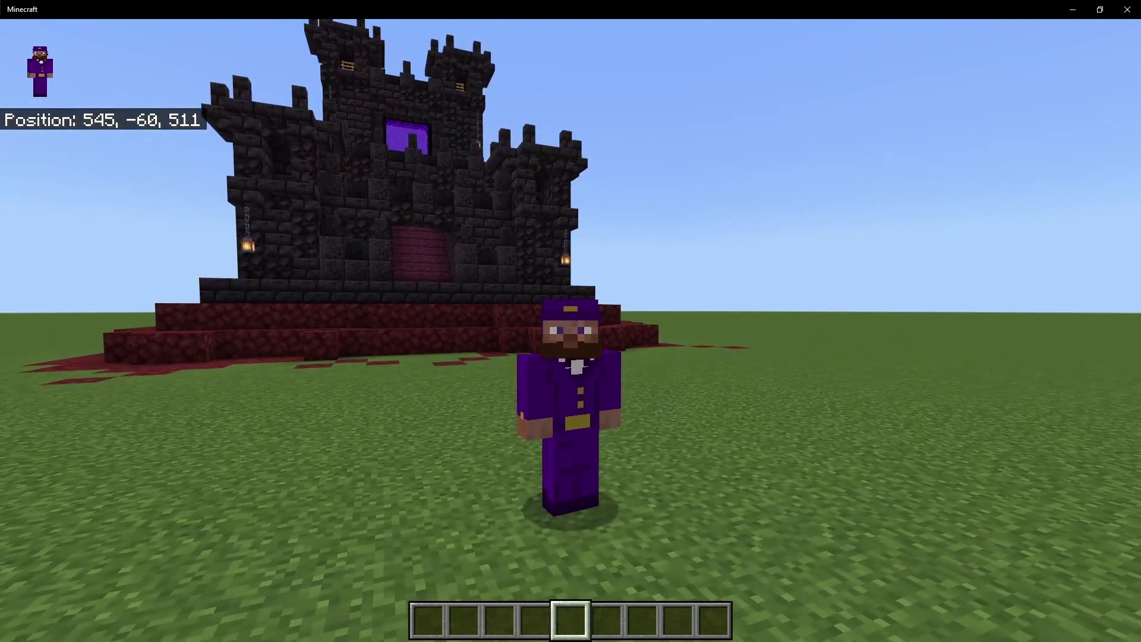
Step: Step the character back toward the dark castle and pause the game
{"action": "key", "text": "s"}
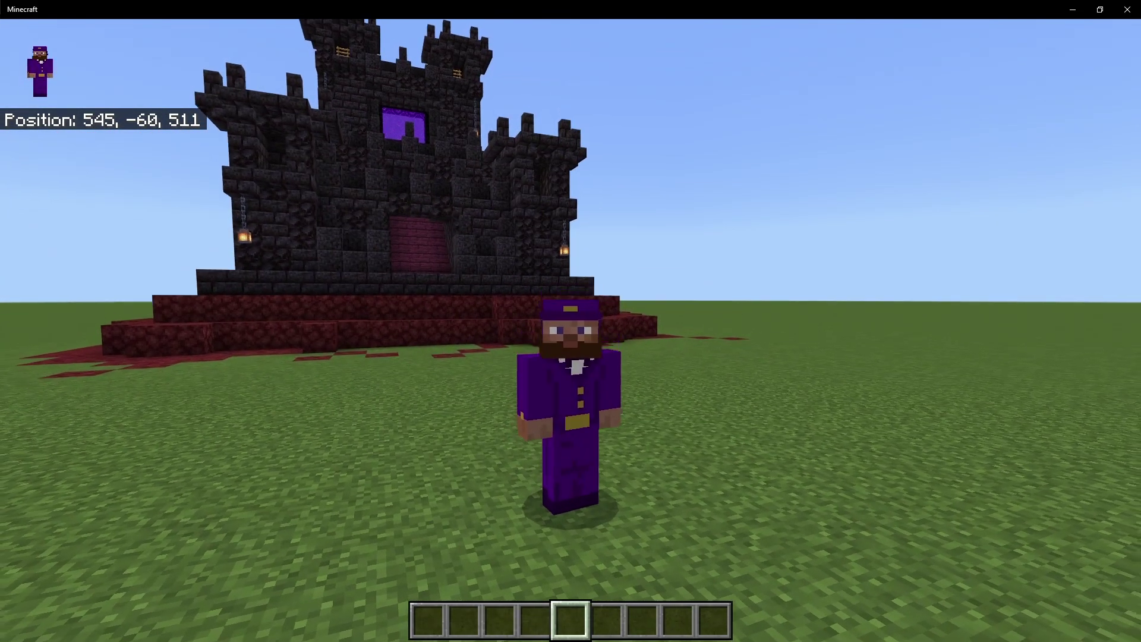
{"action": "key", "text": "Escape"}
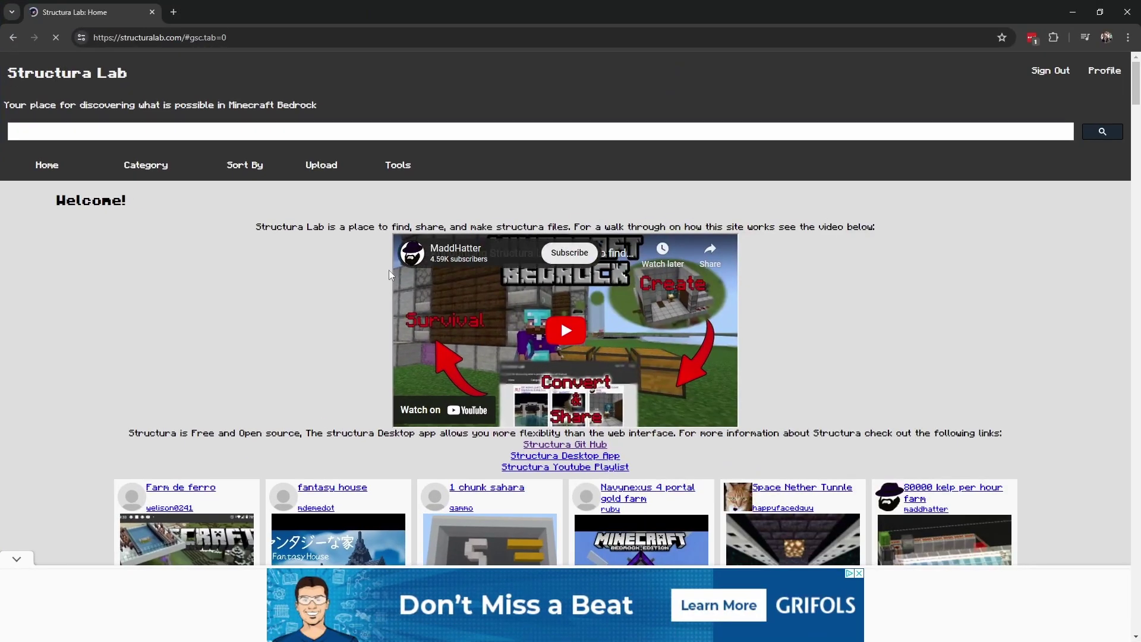
Step: Open the 80000 kelp per hour farm page from the home grid and scroll through its details
{"action": "scroll", "coordinate": [385, 263], "scroll_direction": "down", "scroll_amount": 8}
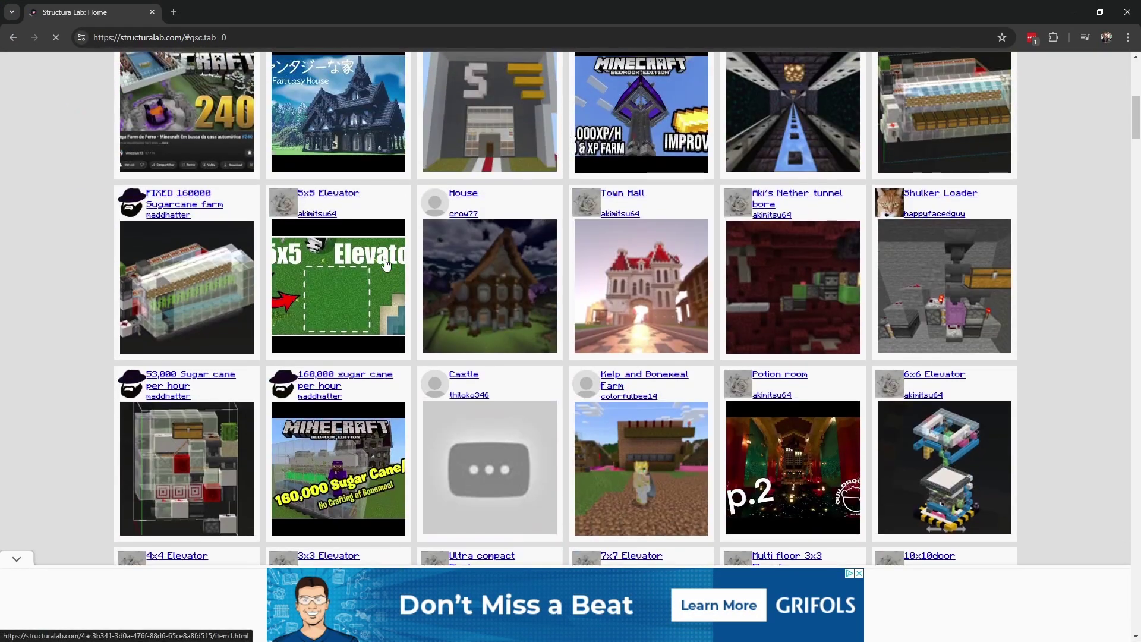
{"action": "scroll", "coordinate": [385, 262], "scroll_direction": "up", "scroll_amount": 5}
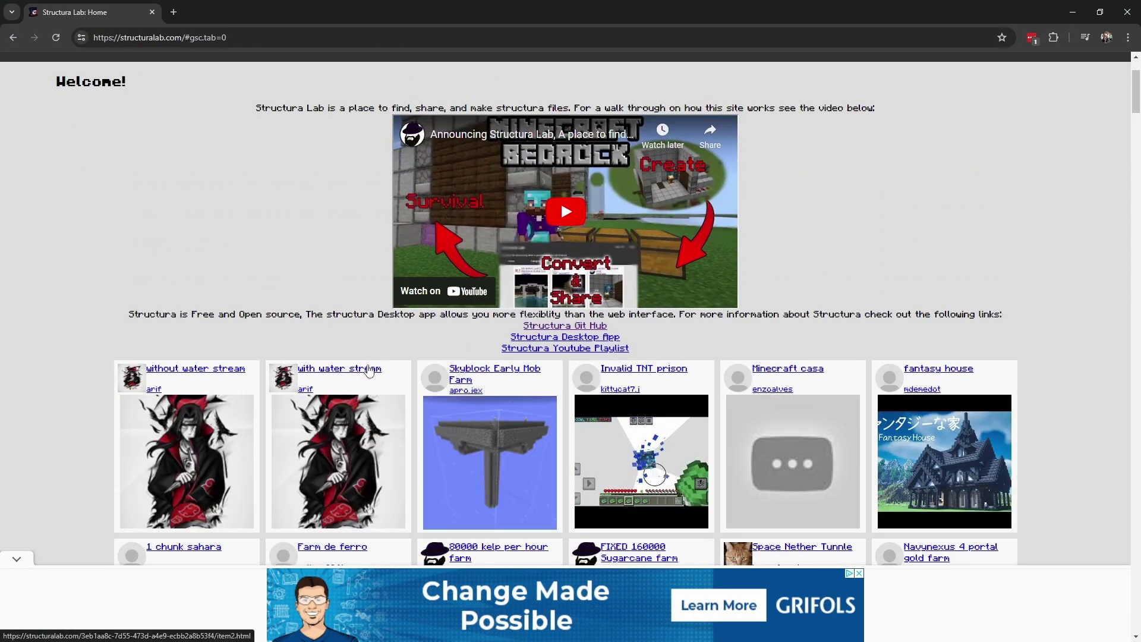
{"action": "scroll", "coordinate": [366, 360], "scroll_direction": "down", "scroll_amount": 4}
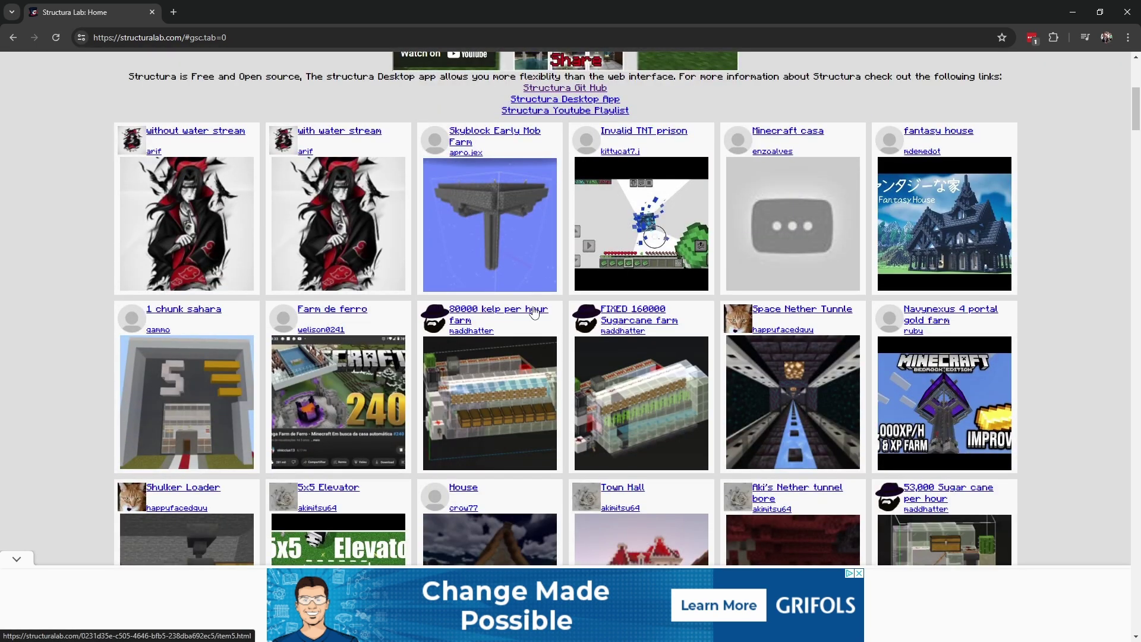
{"action": "left_click", "coordinate": [506, 317]}
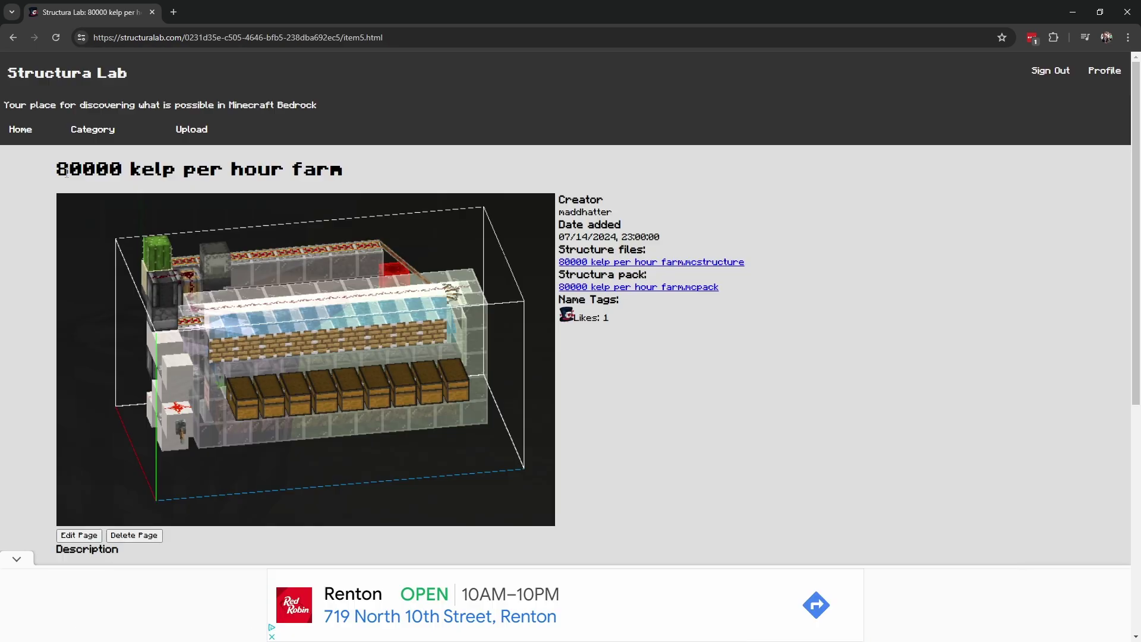
{"action": "left_click", "coordinate": [332, 172]}
{"action": "scroll", "coordinate": [331, 176], "scroll_direction": "down", "scroll_amount": 2}
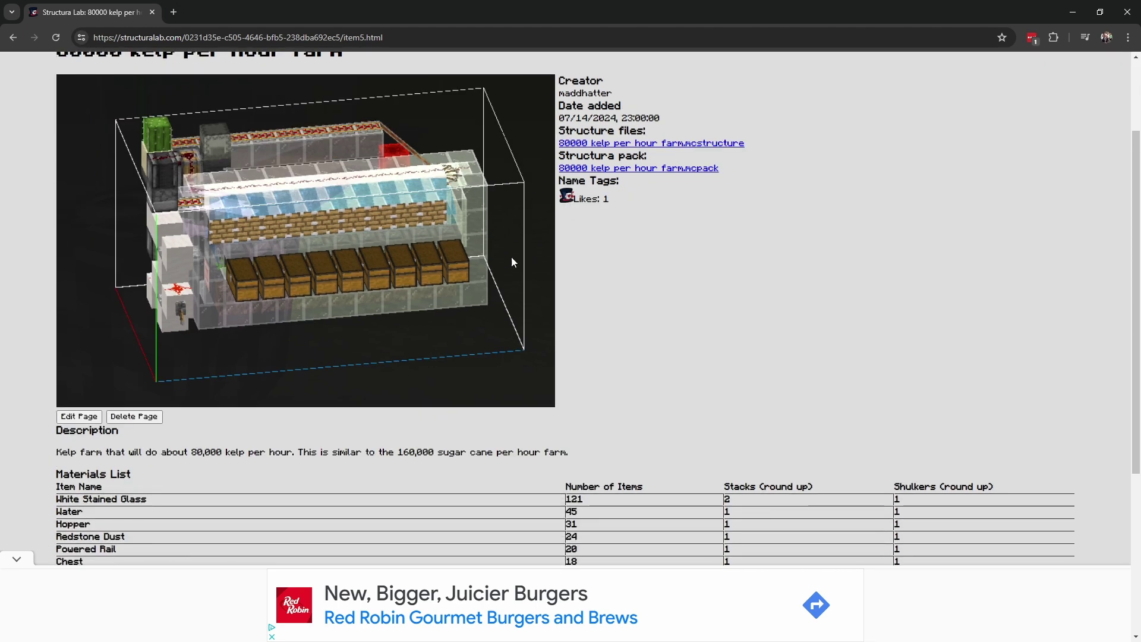
{"action": "scroll", "coordinate": [577, 195], "scroll_direction": "down", "scroll_amount": 5}
{"action": "scroll", "coordinate": [530, 302], "scroll_direction": "up", "scroll_amount": 7}
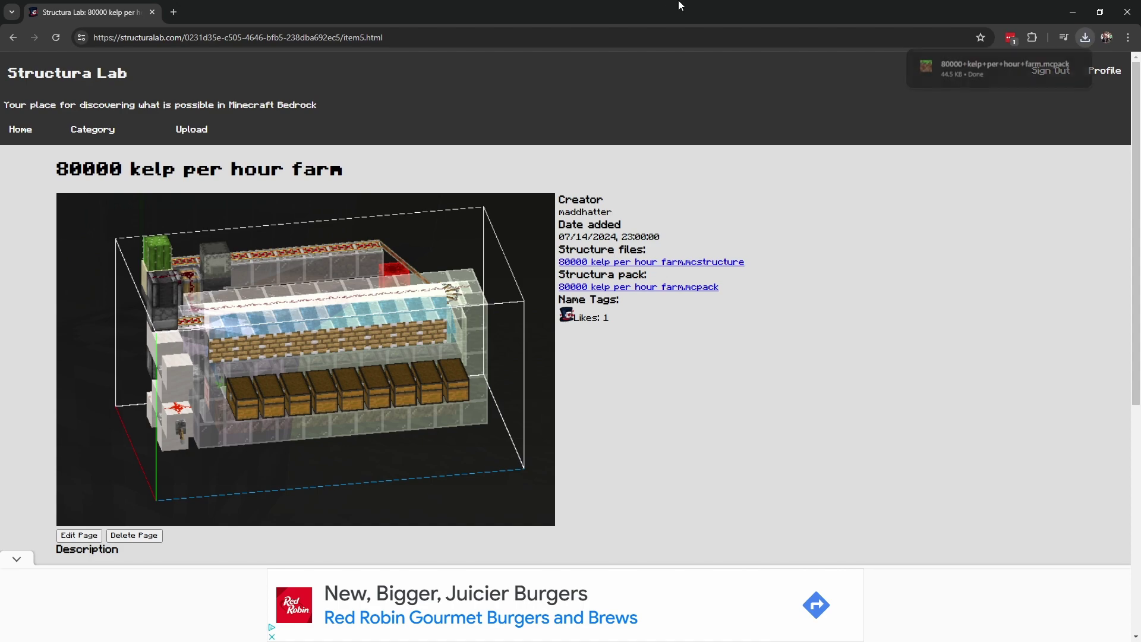
Step: Import the downloaded kelp farm .mcpack into Minecraft from Chrome's recent downloads
{"action": "mouse_move", "coordinate": [687, 9]}
{"action": "left_mouse_down"}
{"action": "mouse_move", "coordinate": [652, 69]}
{"action": "mouse_move", "coordinate": [670, 88]}
{"action": "mouse_move", "coordinate": [682, 1]}
{"action": "left_mouse_up"}
{"action": "left_click", "coordinate": [1085, 37]}
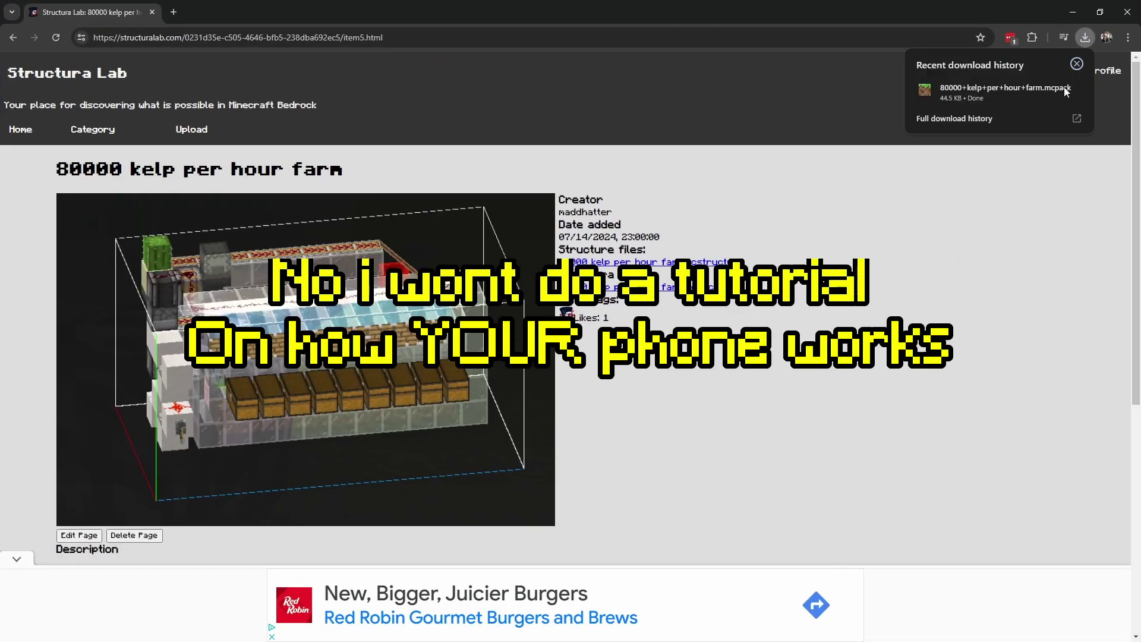
{"action": "left_click", "coordinate": [1007, 86]}
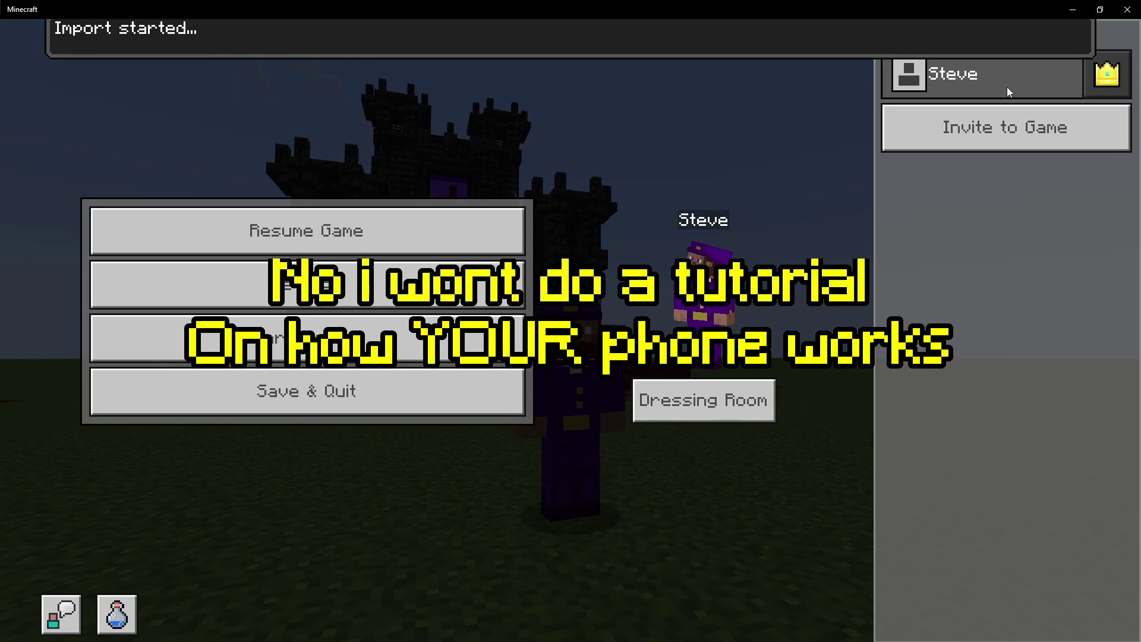
Step: Save and quit the current world, then go to My World's resource pack settings
{"action": "left_click", "coordinate": [452, 389]}
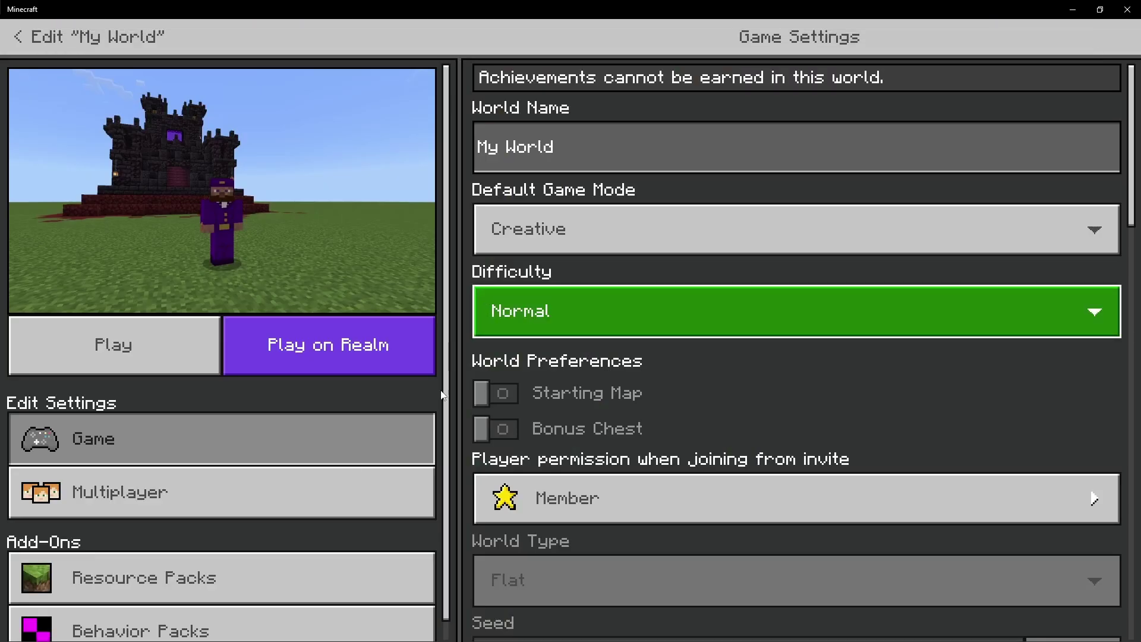
{"action": "scroll", "coordinate": [234, 529], "scroll_direction": "down", "scroll_amount": 1}
{"action": "left_click", "coordinate": [230, 558]}
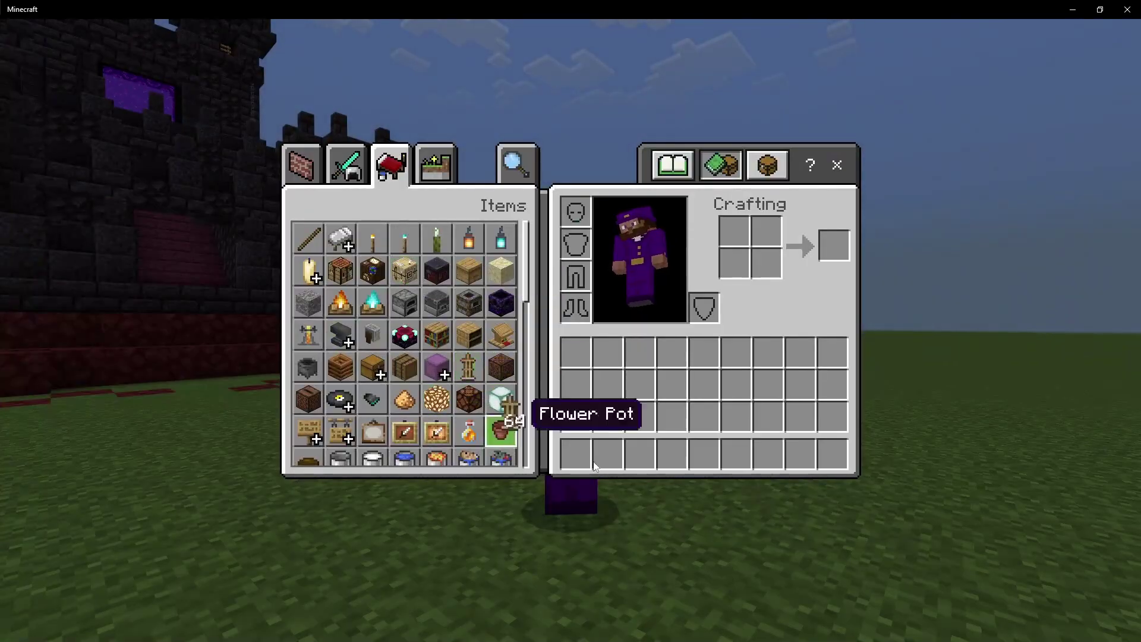
Step: Switch to first-person view and place an armor stand on the grass
{"action": "key", "text": "e"}
{"action": "key", "text": "F5"}
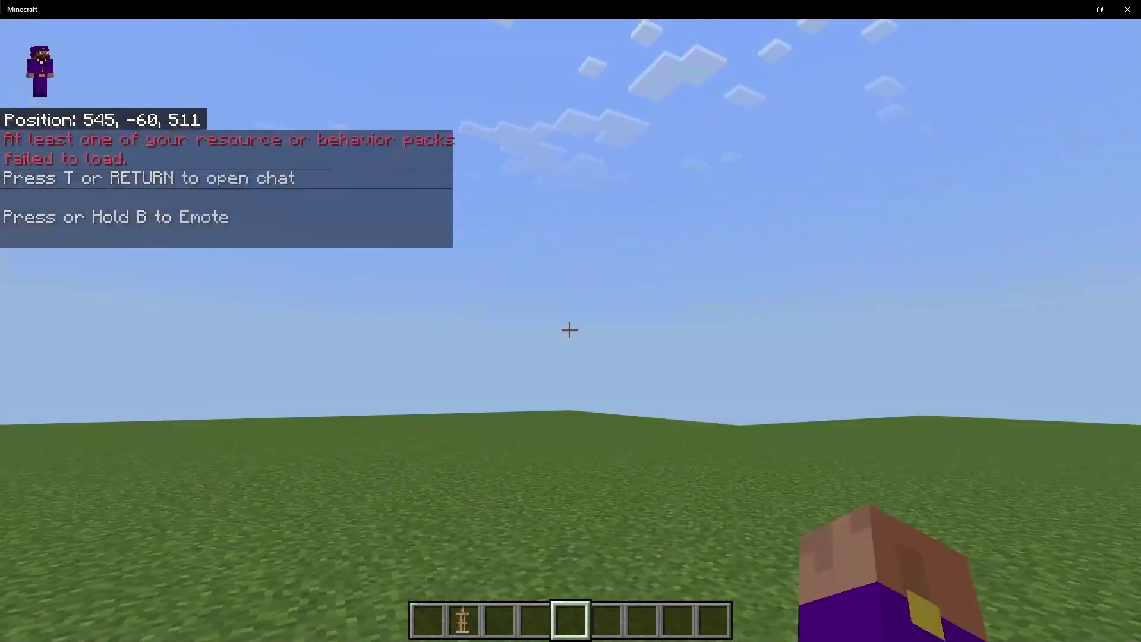
{"action": "key", "text": "2"}
{"action": "right_click", "coordinate": [569, 330]}
Step: Fly and walk around the projected kelp farm build, knocking down the armor stand
{"action": "key", "text": "w"}
{"action": "key", "text": "space"}
{"action": "key", "text": "w"}
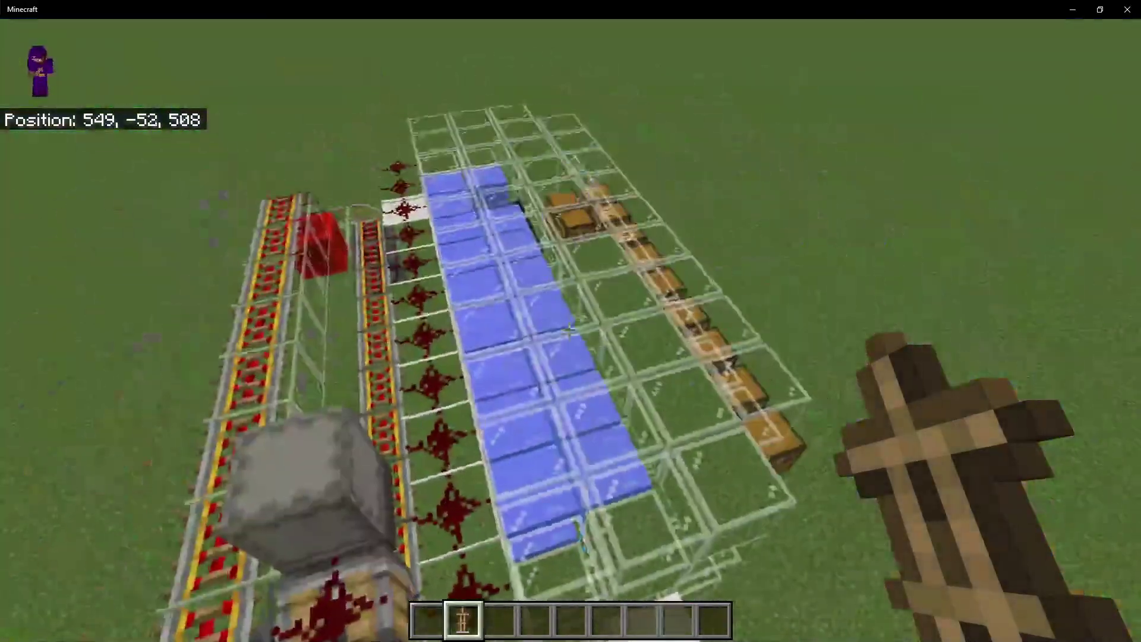
{"action": "key", "text": "w"}
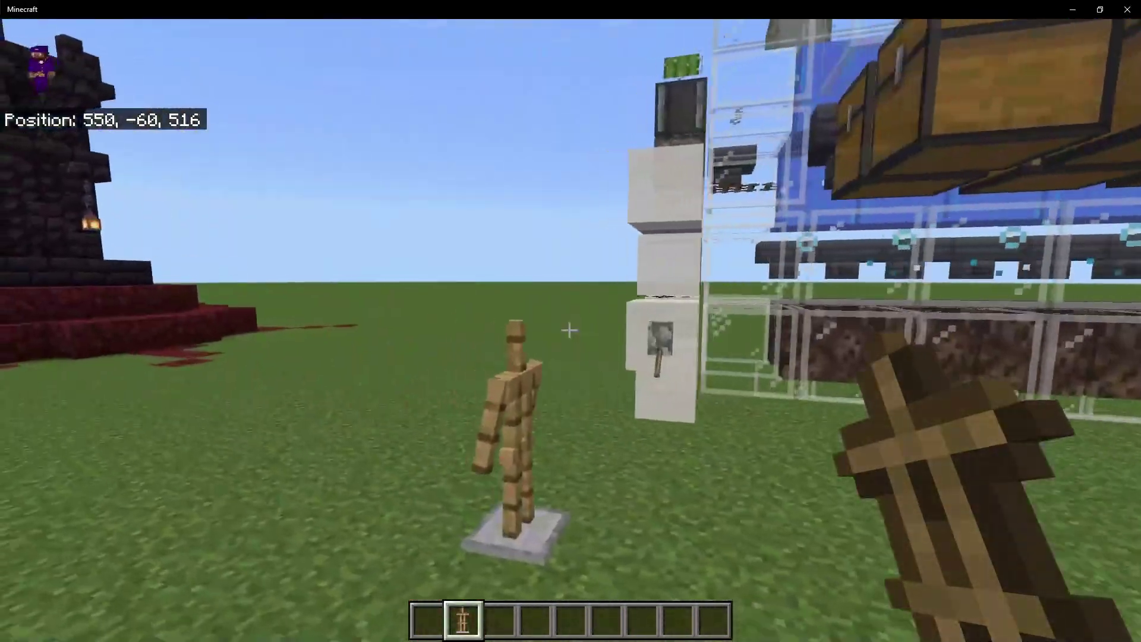
{"action": "key", "text": "w"}
{"action": "key", "text": "w"}
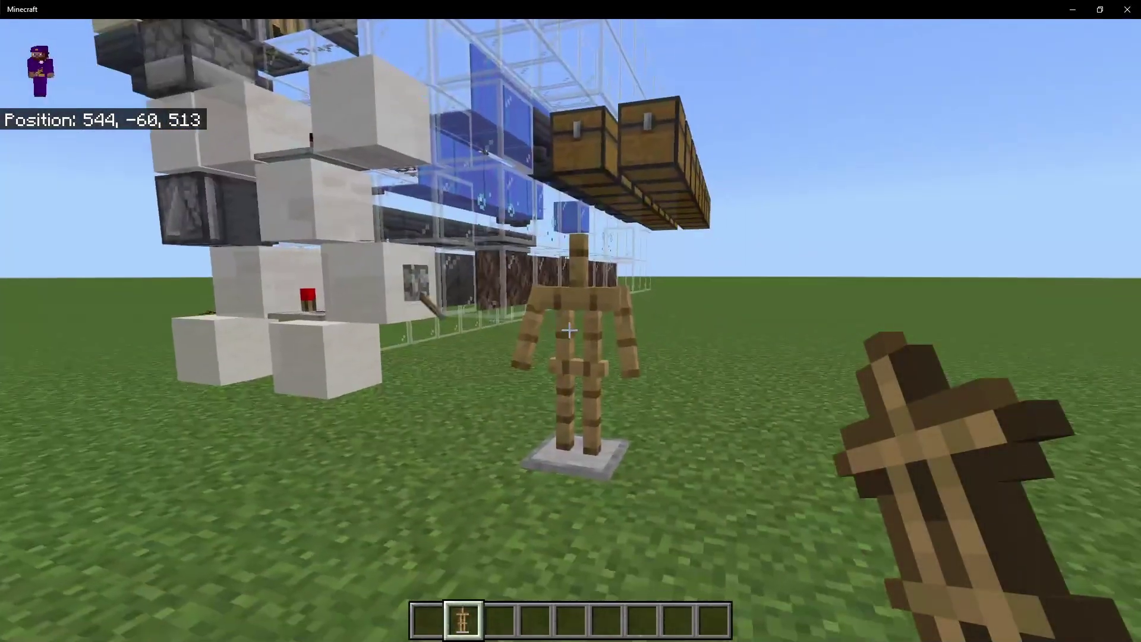
{"action": "key", "text": "w"}
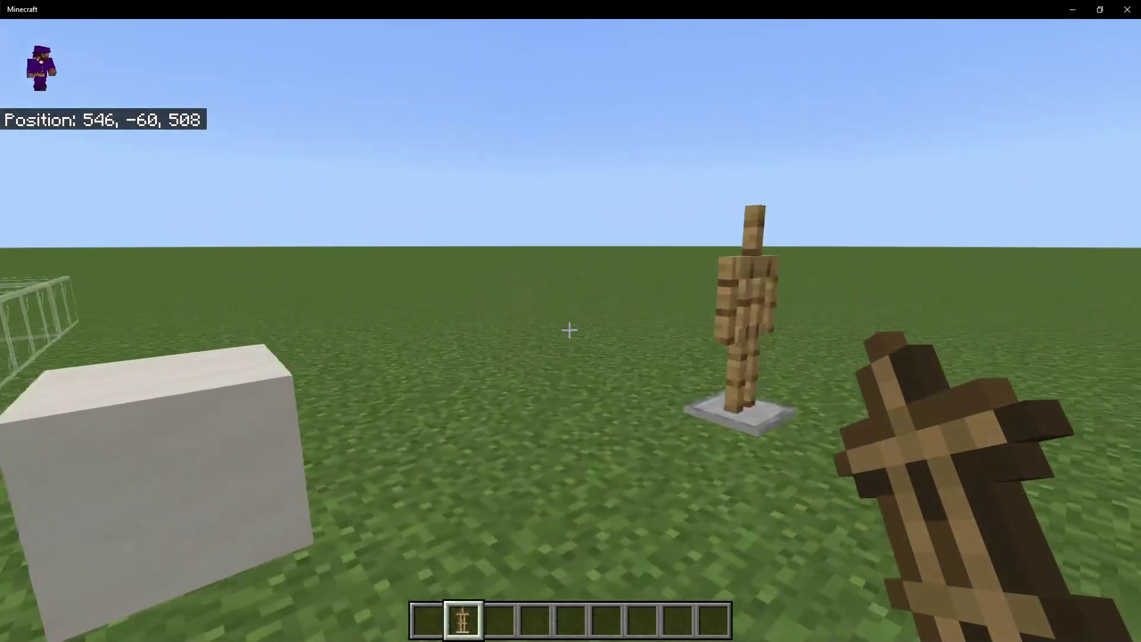
{"action": "key", "text": "w"}
{"action": "left_click", "coordinate": [570, 330]}
{"action": "key", "text": "space"}
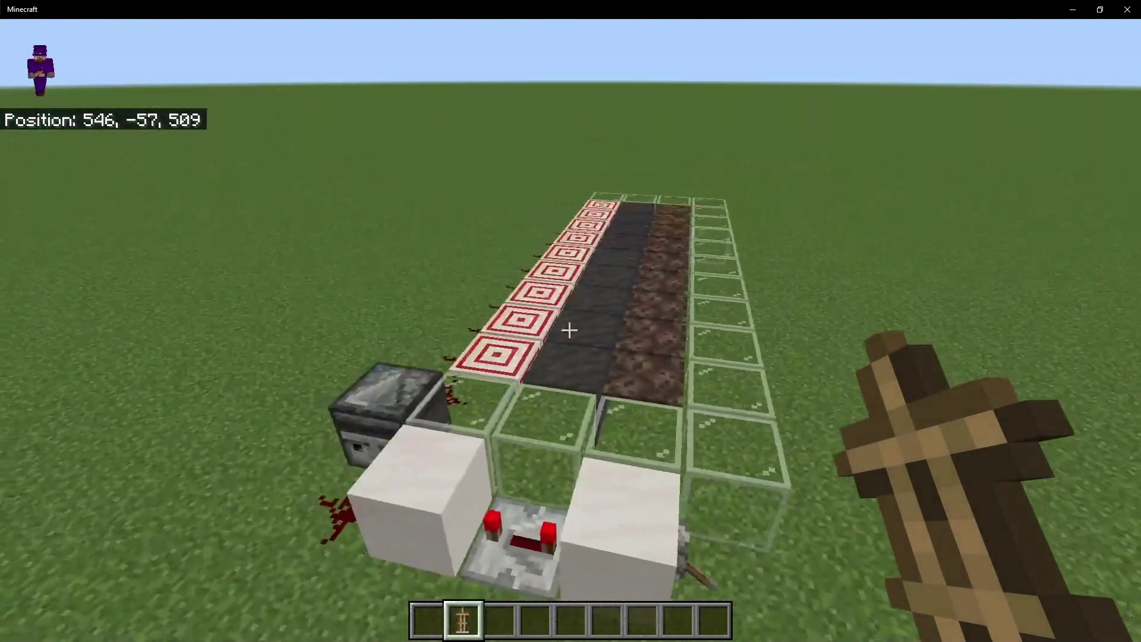
{"action": "key", "text": "w"}
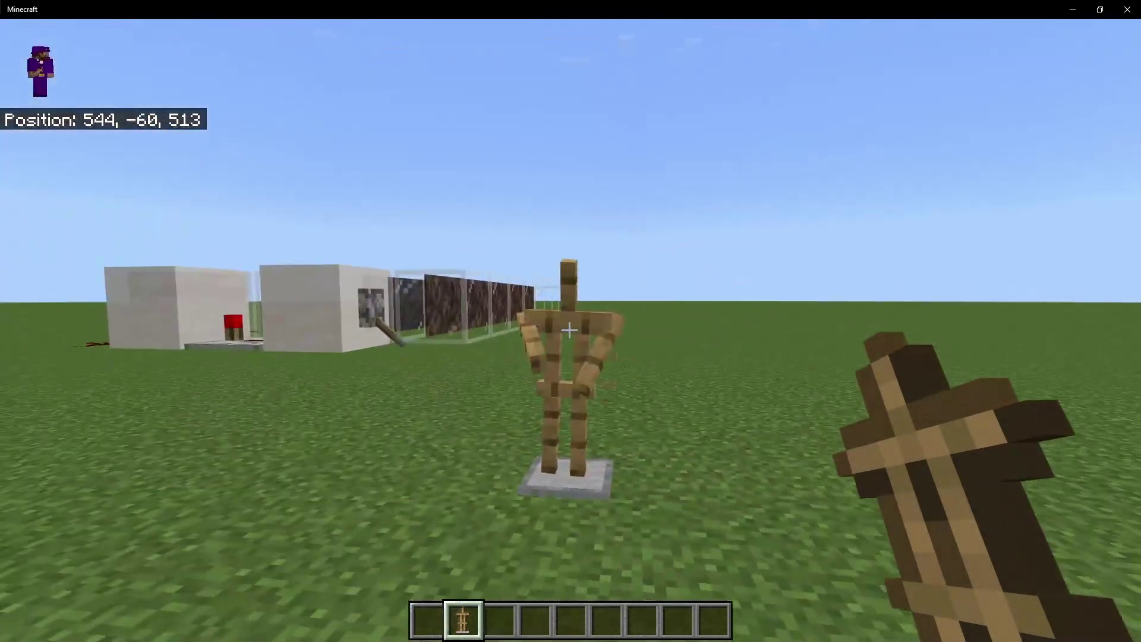
Step: Cycle the armor stand through eight successive poses
{"action": "right_click", "coordinate": [569, 330], "text": "shift"}
{"action": "right_click", "coordinate": [569, 330], "text": "shift"}
{"action": "right_click", "coordinate": [569, 330], "text": "shift"}
{"action": "right_click", "coordinate": [569, 330], "text": "shift"}
{"action": "right_click", "coordinate": [570, 330], "text": "shift"}
{"action": "right_click", "coordinate": [570, 330], "text": "shift"}
{"action": "right_click", "coordinate": [569, 330], "text": "shift"}
{"action": "right_click", "coordinate": [569, 330], "text": "shift"}
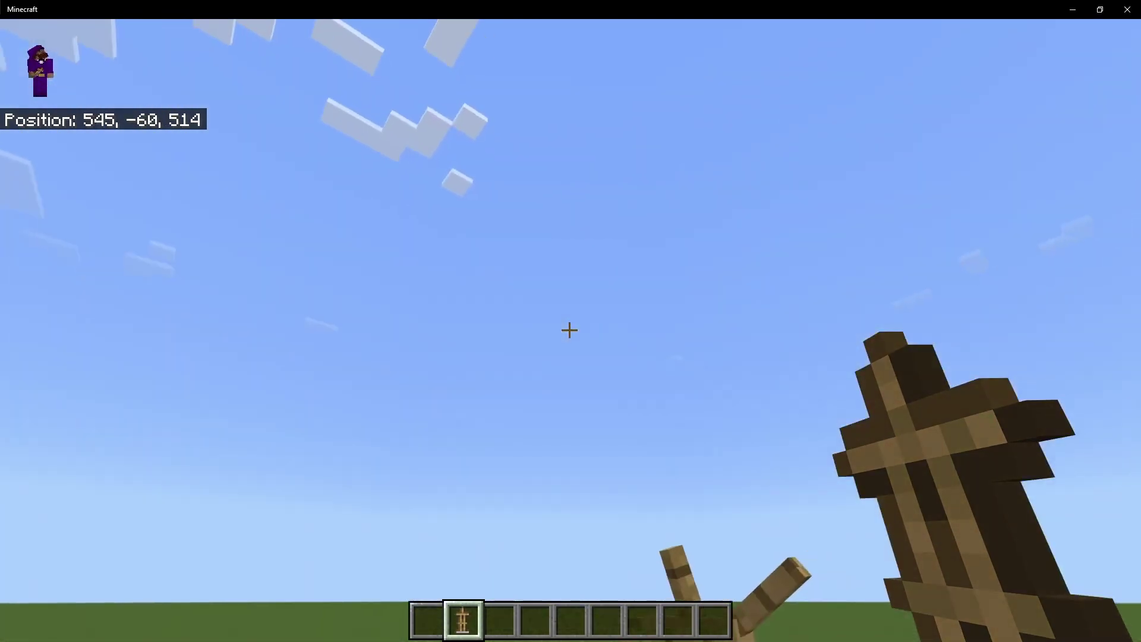
Step: Knock down the posed armor stand and place a new one in front
{"action": "key", "text": "w"}
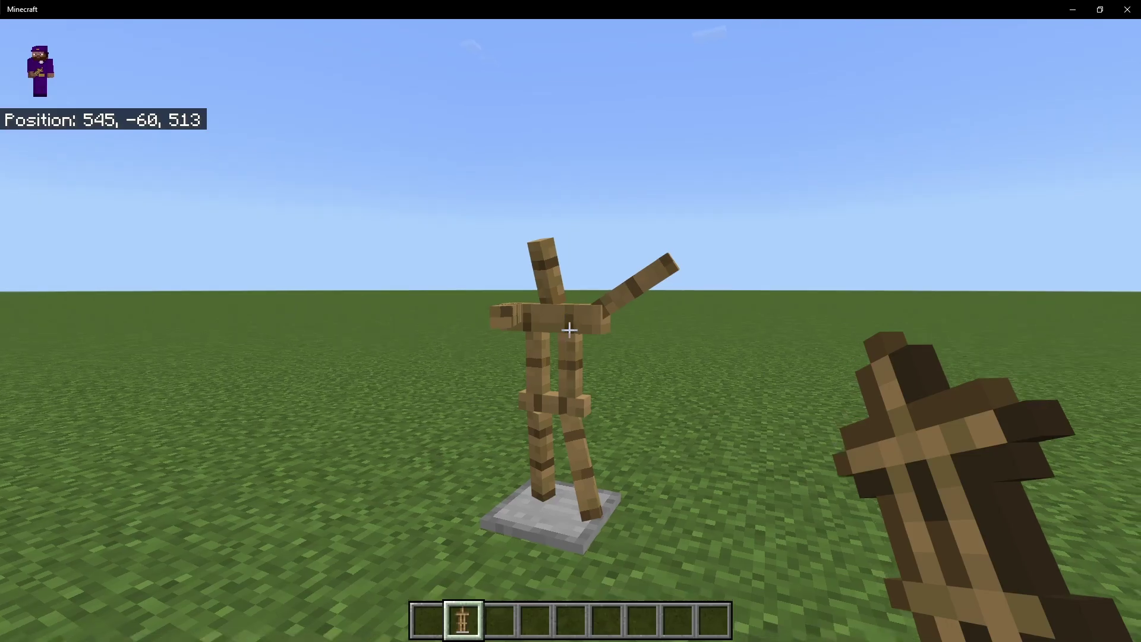
{"action": "left_click", "coordinate": [570, 330]}
{"action": "right_click", "coordinate": [569, 330]}
{"action": "key", "text": "s"}
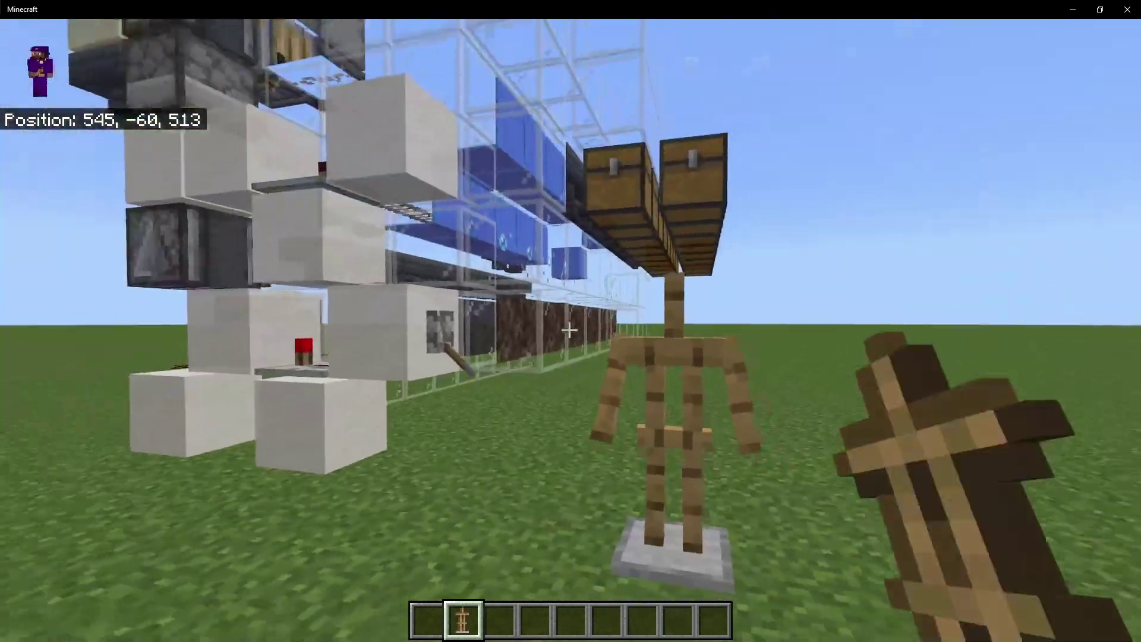
Step: Fly over the glass kelp farm build, land facing it, and switch to front third-person view
{"action": "key", "text": "space"}
{"action": "key", "text": "space"}
{"action": "key", "text": "w"}
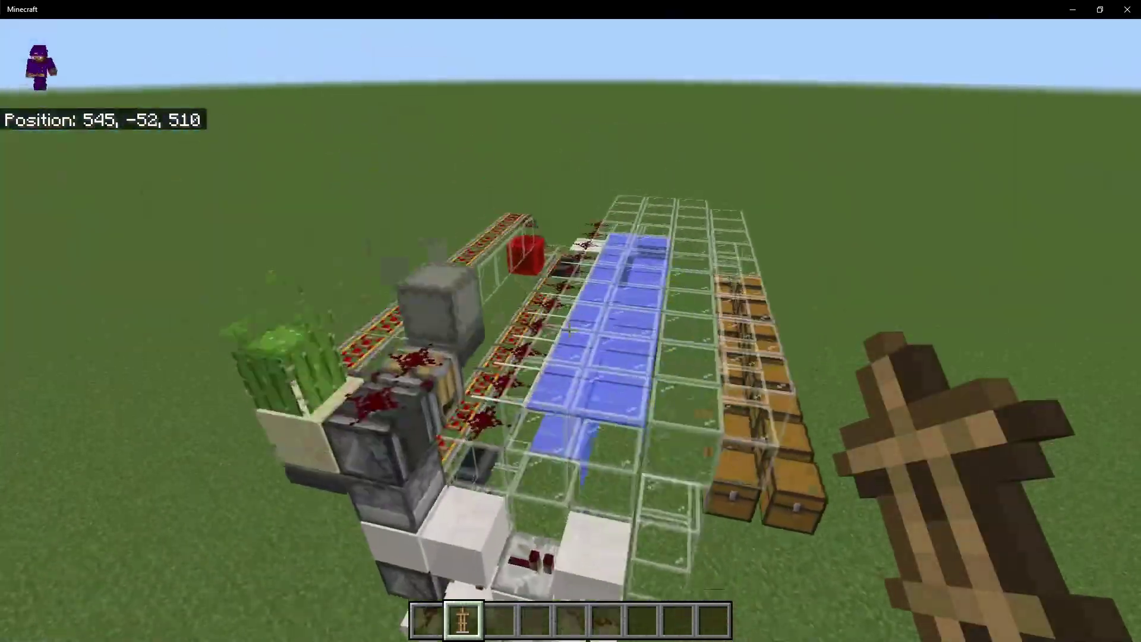
{"action": "key", "text": "shift"}
{"action": "key", "text": "w"}
{"action": "key", "text": "space"}
{"action": "key", "text": "shift"}
{"action": "key", "text": "shift"}
{"action": "key", "text": "w"}
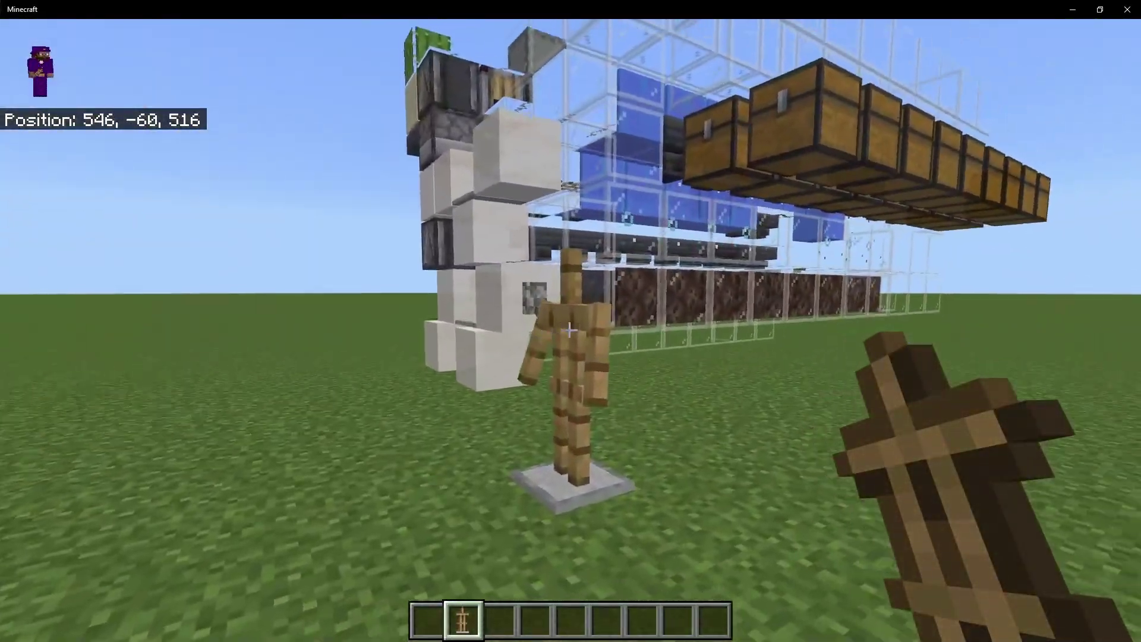
{"action": "key", "text": "F5"}
{"action": "key", "text": "F5"}
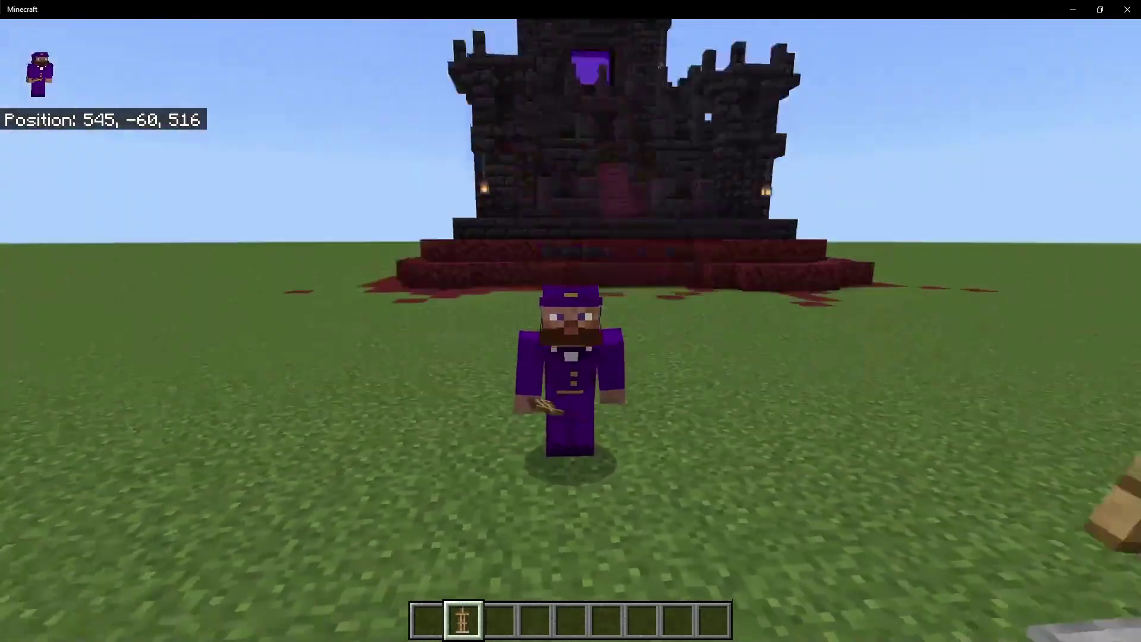
Step: Pause the game, switch to Chrome, and bring up the Upload page's .mcstructure file picker
{"action": "key", "text": "Escape"}
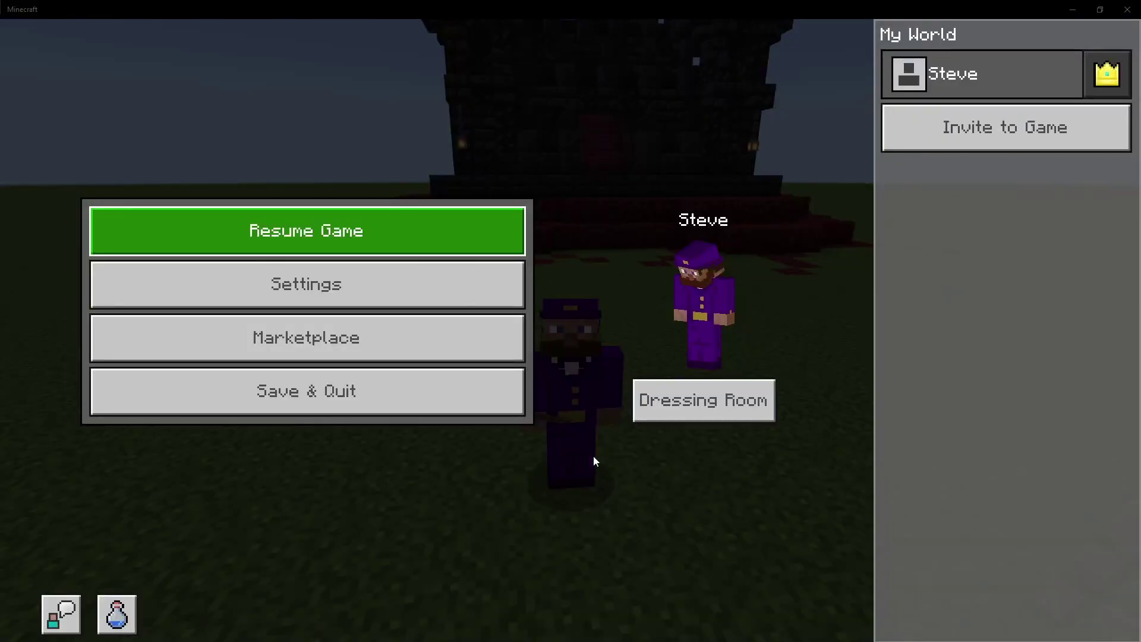
{"action": "key", "text": "alt+Tab"}
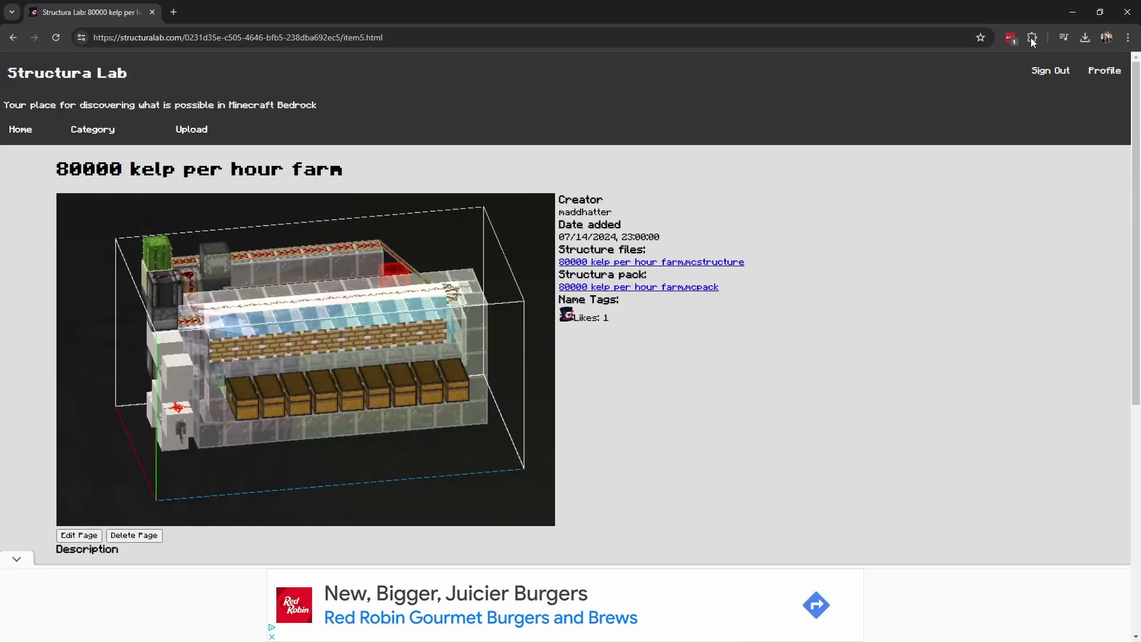
{"action": "left_click", "coordinate": [197, 134]}
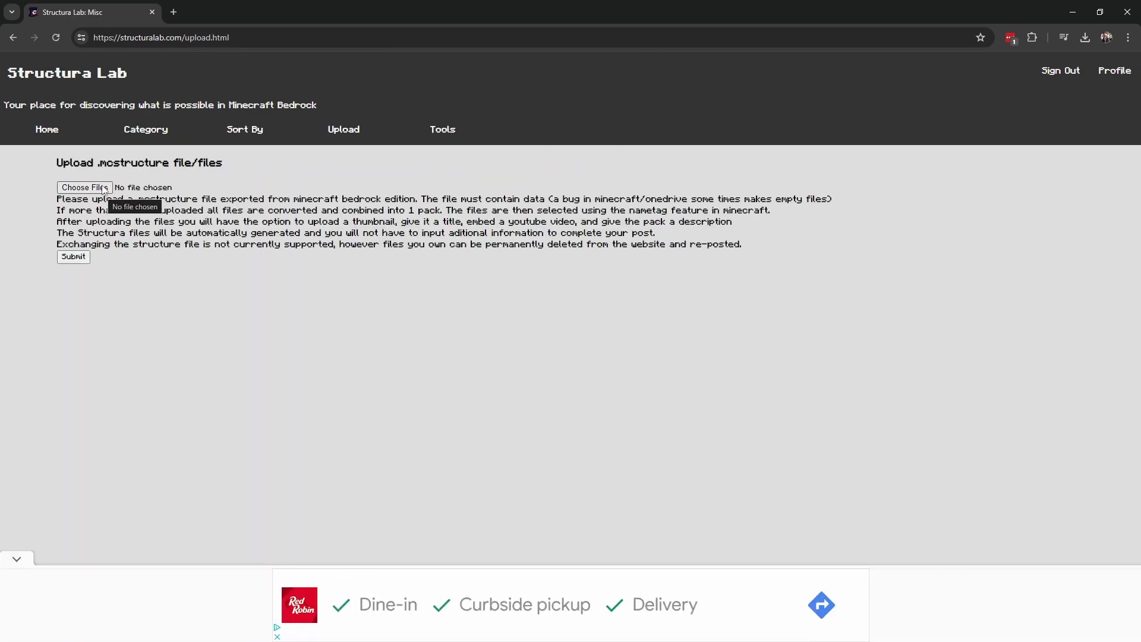
{"action": "left_click", "coordinate": [101, 189]}
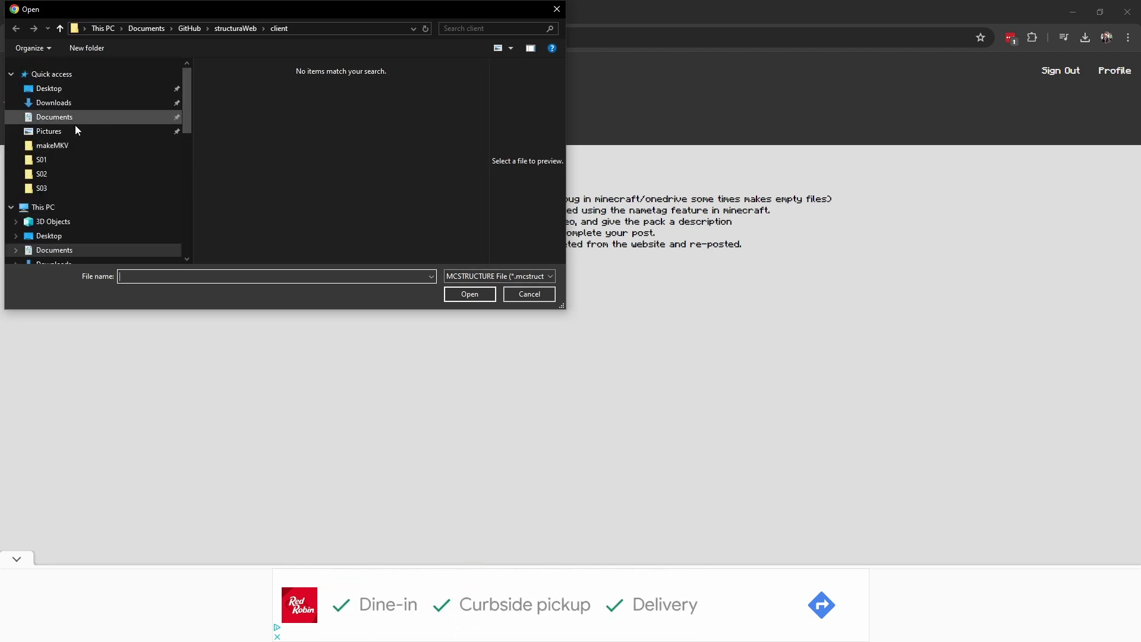
Step: Filter the file dialog with 'dye' and choose Dyed shulker Crafter.mcstructure
{"action": "left_click", "coordinate": [303, 179]}
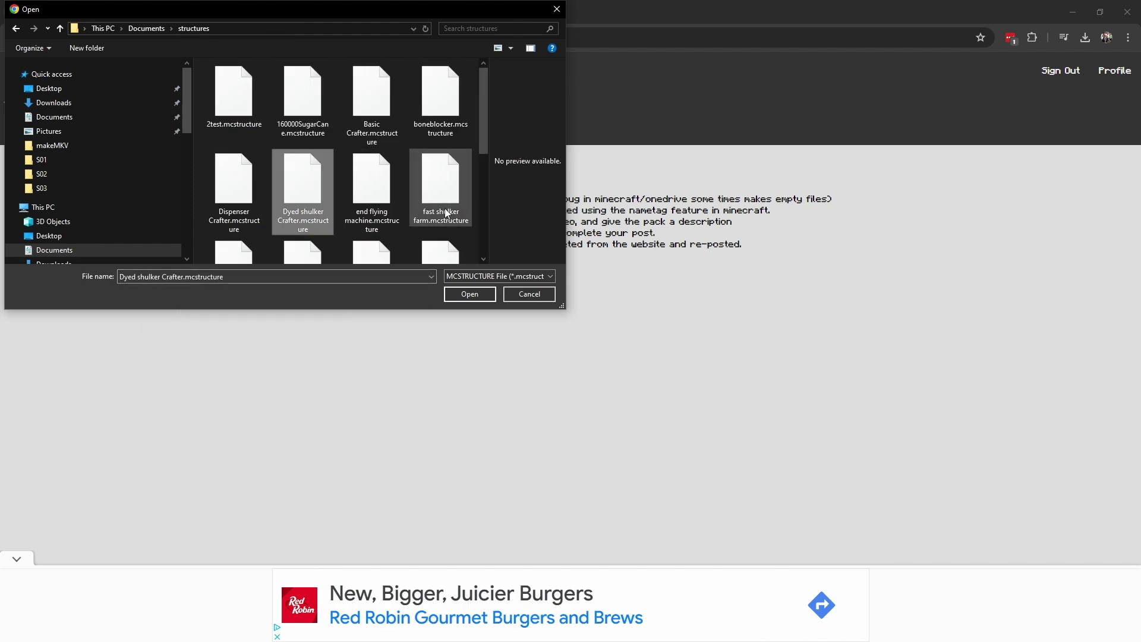
{"action": "scroll", "coordinate": [447, 213], "scroll_direction": "down", "scroll_amount": 1}
{"action": "scroll", "coordinate": [447, 212], "scroll_direction": "down", "scroll_amount": 1}
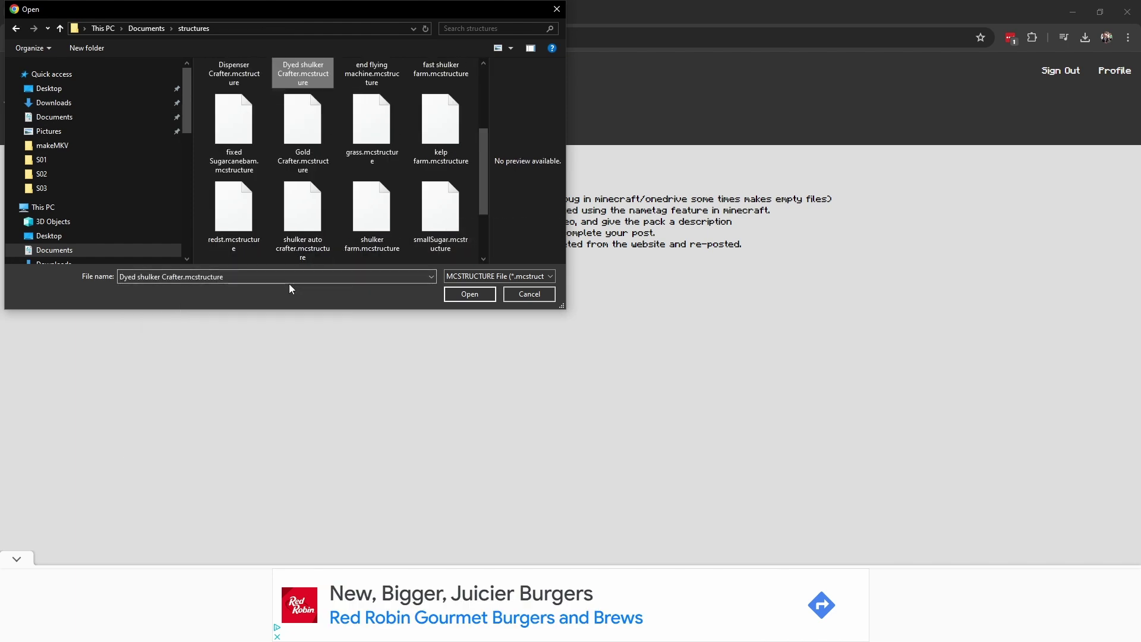
{"action": "type", "text": "s"}
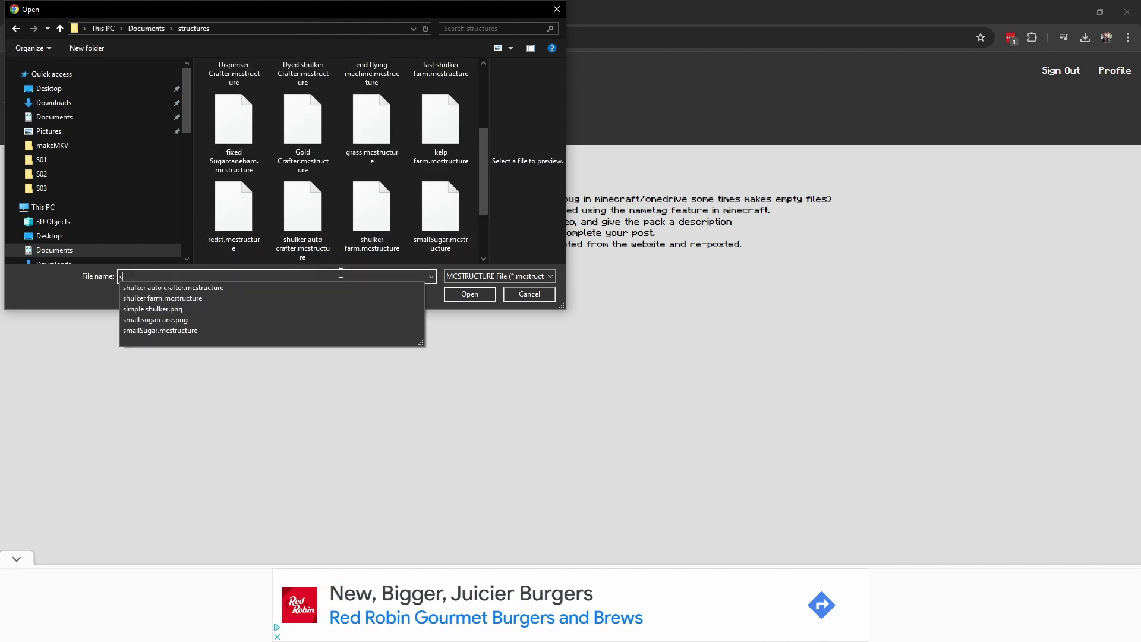
{"action": "key", "text": "BackSpace"}
{"action": "type", "text": "dye"}
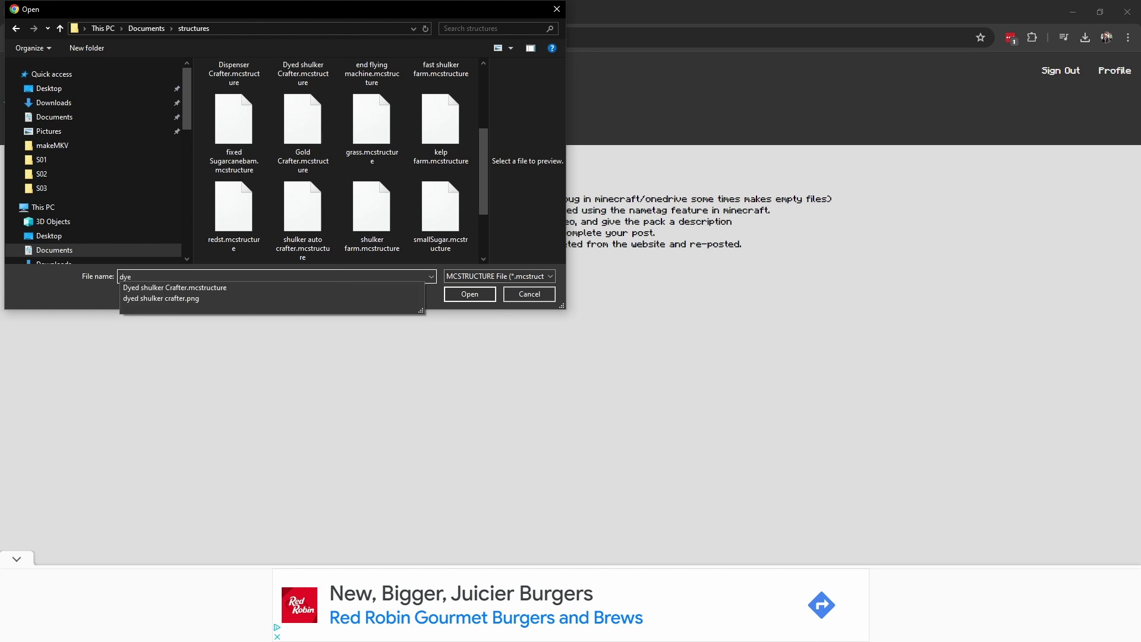
{"action": "left_click", "coordinate": [340, 288]}
{"action": "key", "text": "Return"}
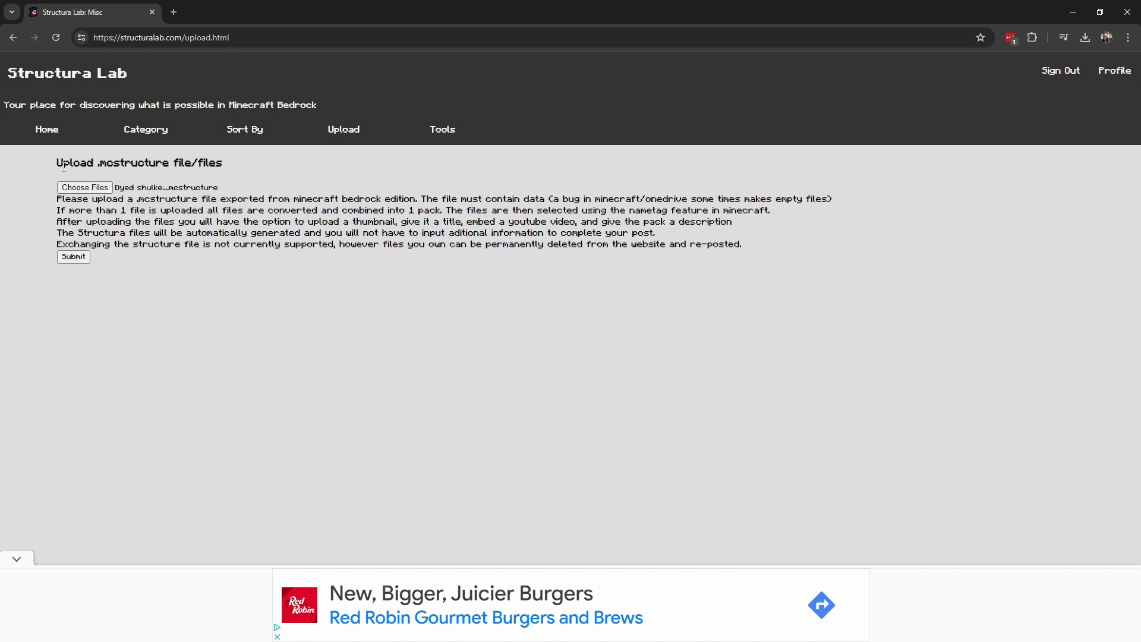
Step: Submit Dyed shulker Crafter.mcstructure for uploading and conversion
{"action": "left_click", "coordinate": [76, 260]}
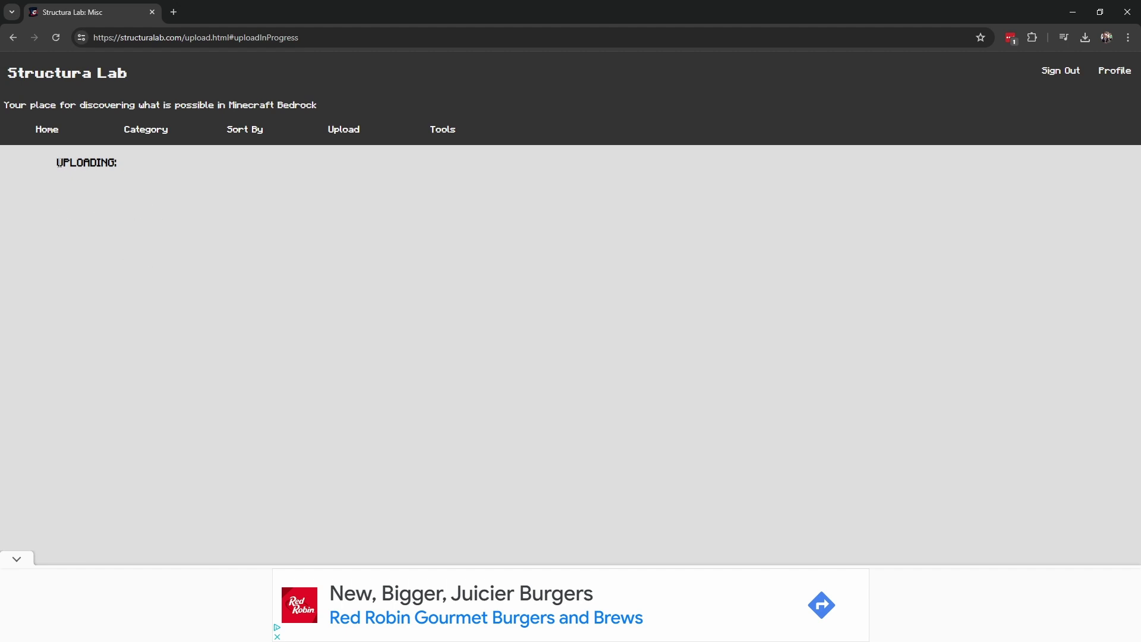
{"action": "left_click_drag", "start_coordinate": [57, 168], "coordinate": [118, 163]}
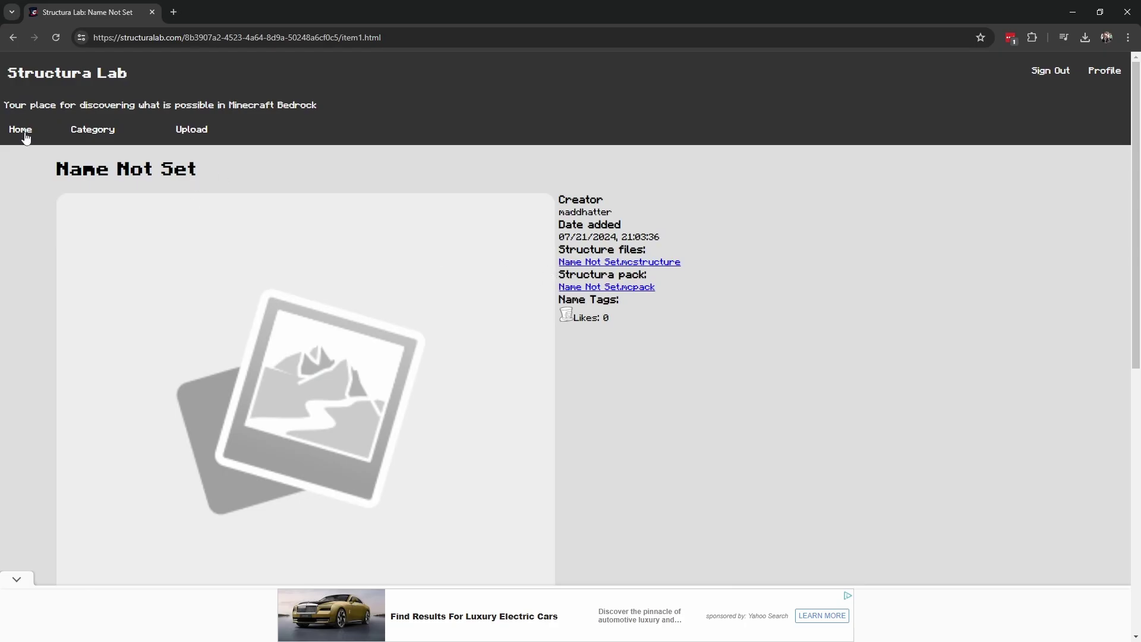
Step: Edit the new post and replace the 'Name Not Set' title with 'Dyed Shulker Crafter'
{"action": "scroll", "coordinate": [170, 233], "scroll_direction": "down", "scroll_amount": 7}
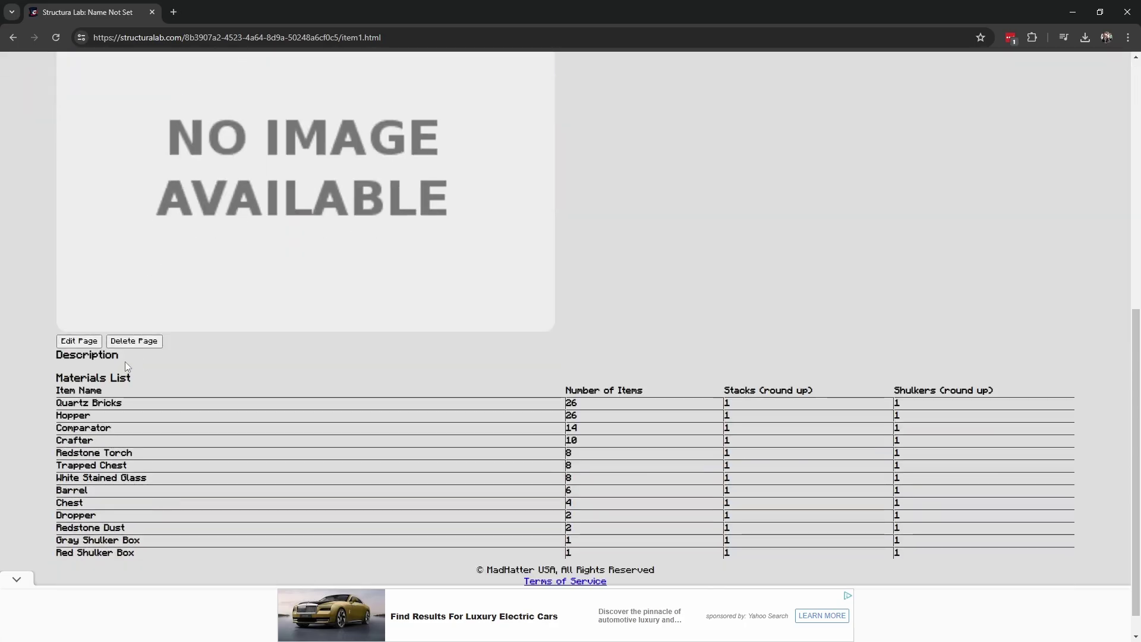
{"action": "left_click", "coordinate": [77, 342]}
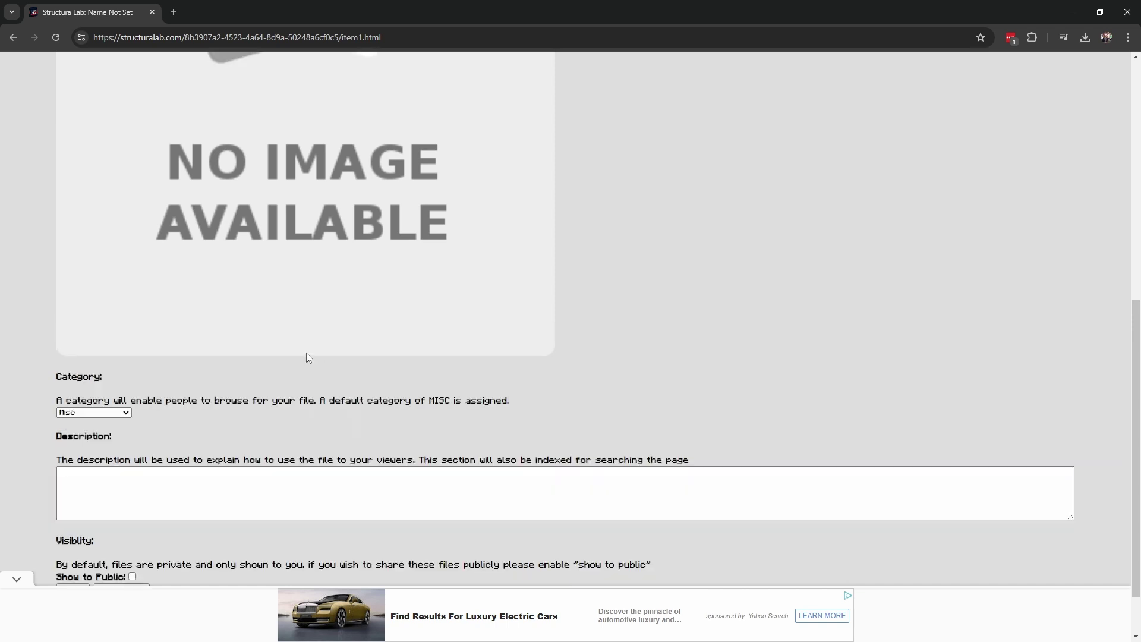
{"action": "scroll", "coordinate": [256, 373], "scroll_direction": "up", "scroll_amount": 5}
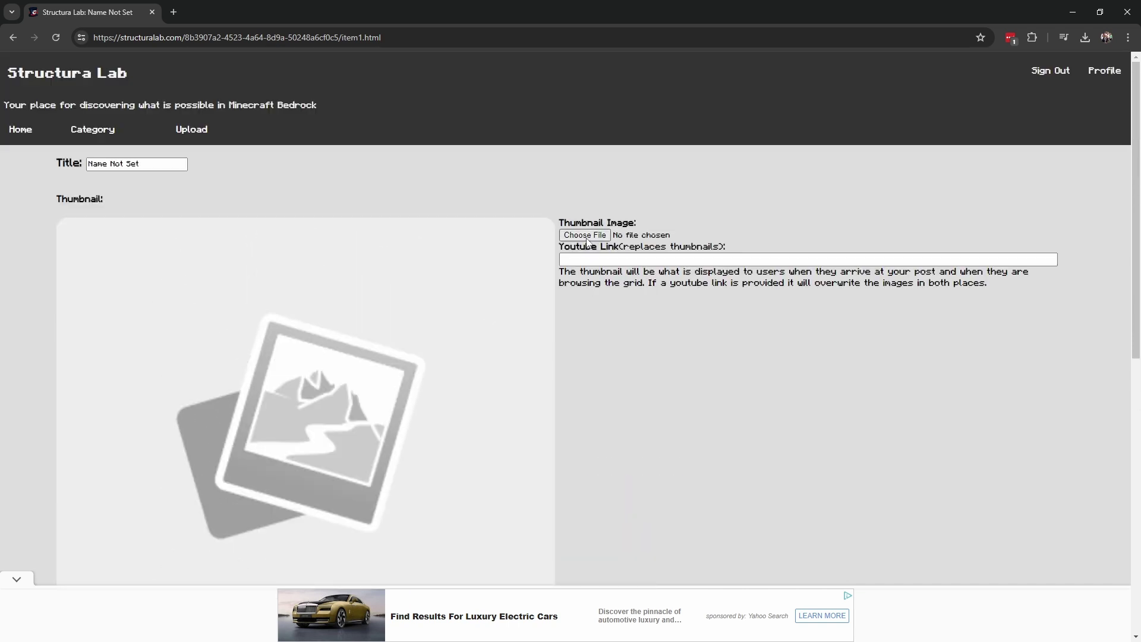
{"action": "left_click_drag", "start_coordinate": [178, 166], "coordinate": [138, 156]}
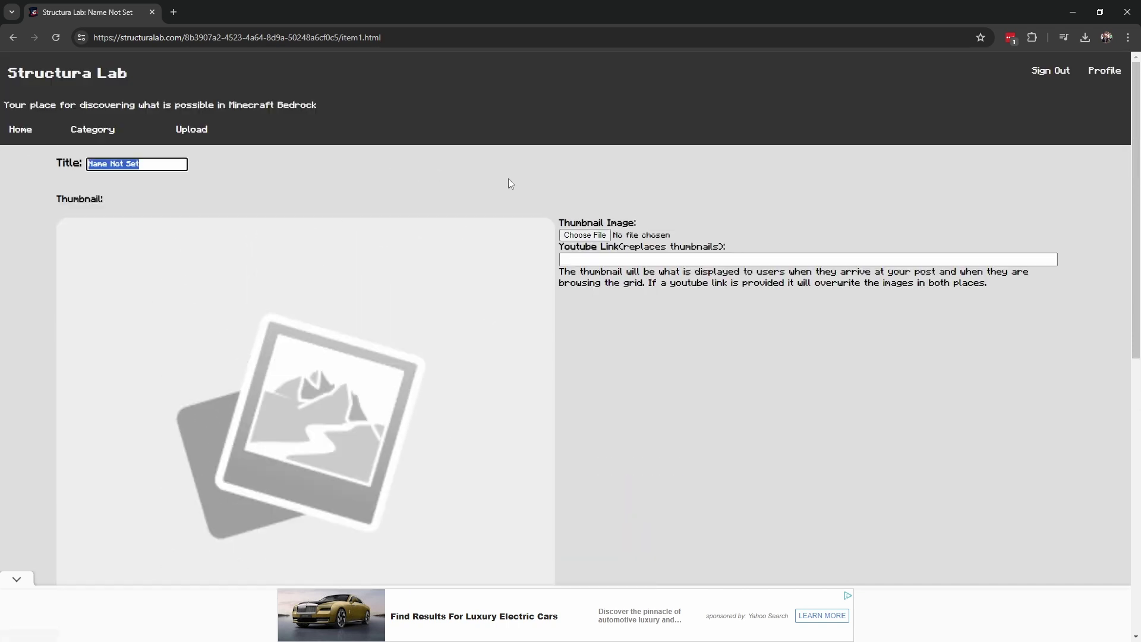
{"action": "type", "text": "Dy"}
{"action": "key", "text": "BackSpace"}
{"action": "type", "text": "yed Shulker Crafter"}
Step: Attach dyed shulker crafter.png as the post's thumbnail
{"action": "left_click", "coordinate": [597, 239]}
{"action": "left_click", "coordinate": [299, 195]}
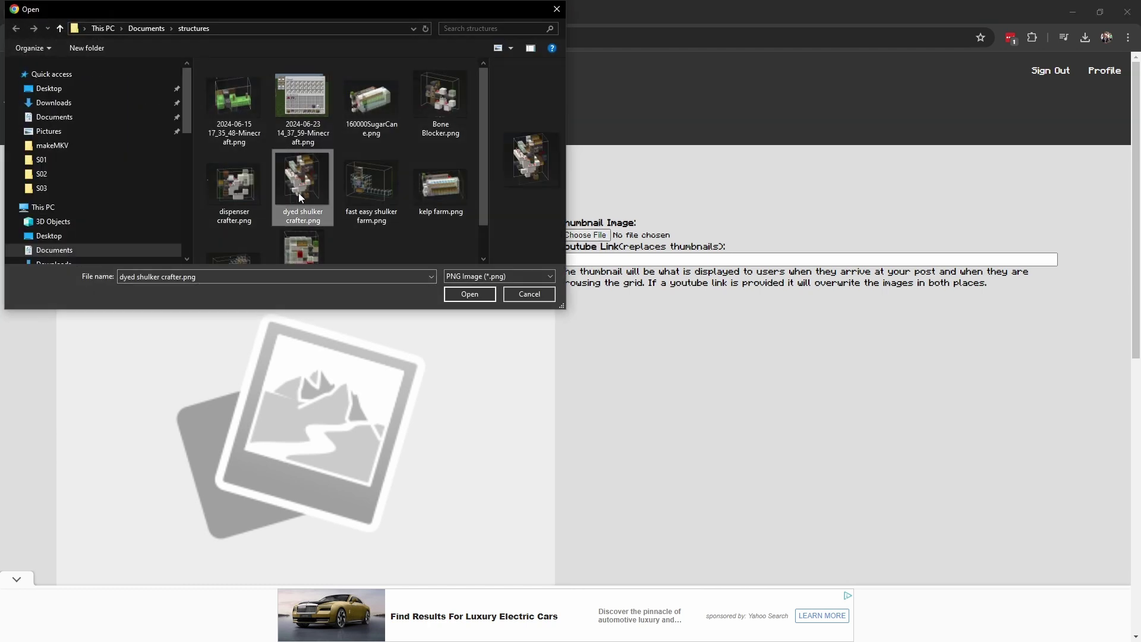
{"action": "double_click", "coordinate": [298, 194]}
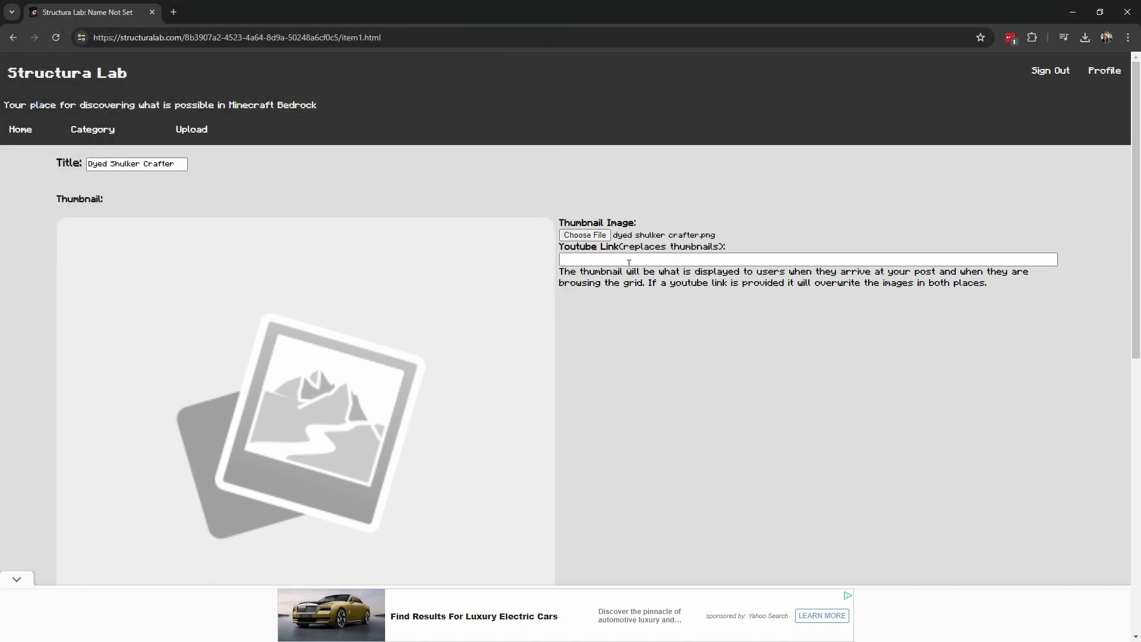
Step: Set the category to Storage, paste the description, and enable Show to Public
{"action": "scroll", "coordinate": [592, 285], "scroll_direction": "down", "scroll_amount": 10}
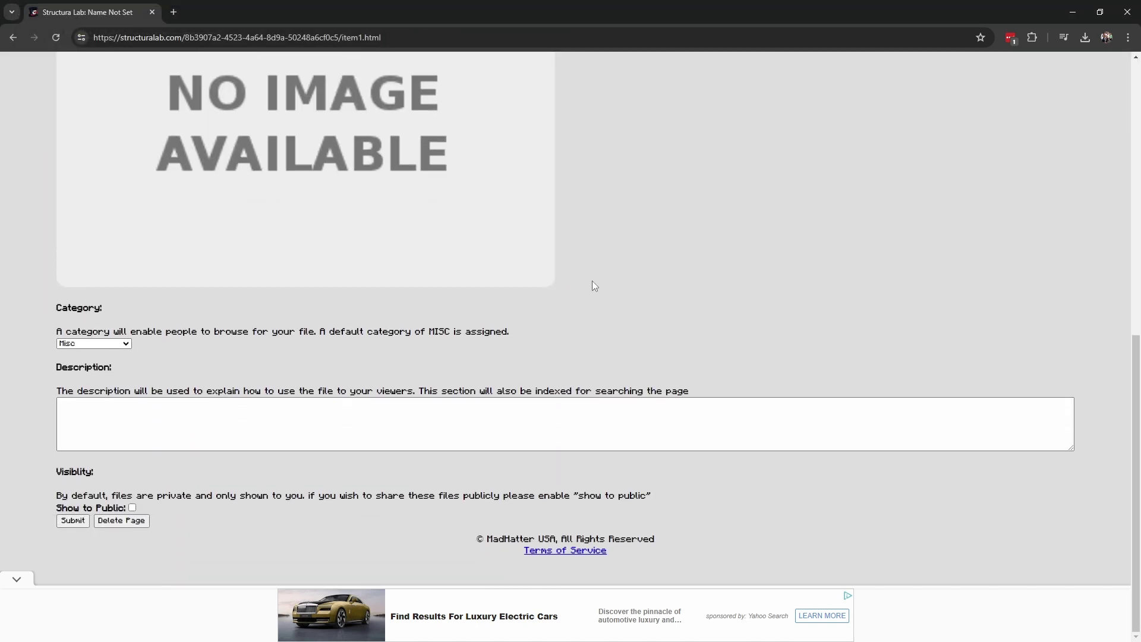
{"action": "left_click", "coordinate": [101, 344]}
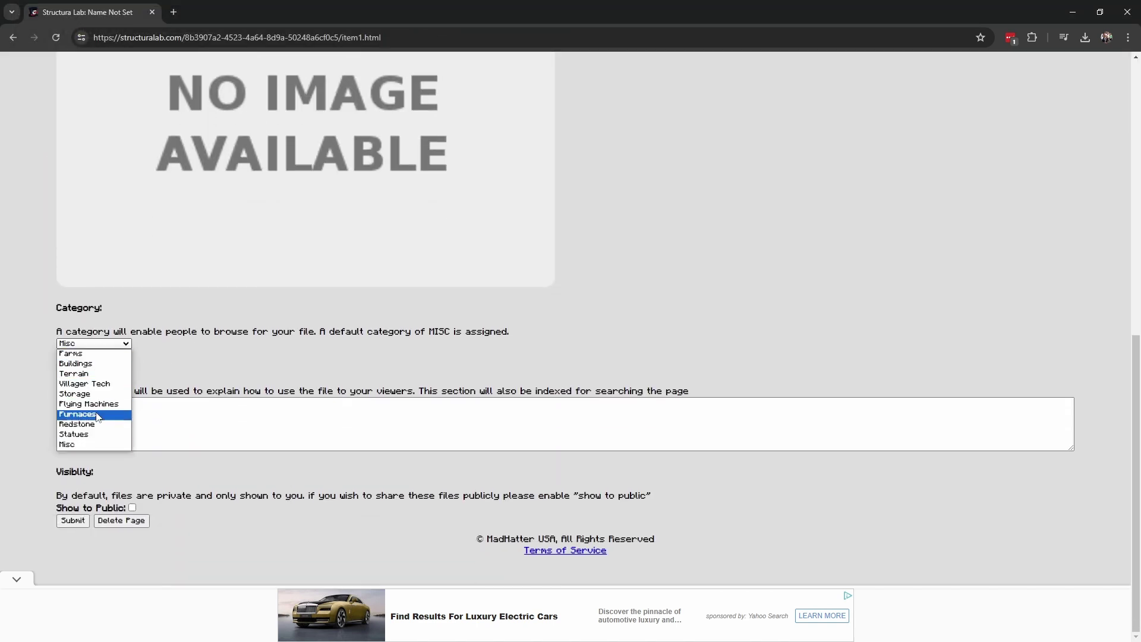
{"action": "left_click", "coordinate": [95, 396]}
{"action": "left_click", "coordinate": [128, 428]}
{"action": "type", "text": "A simple add on to my 2 wide tileable shulker crafter that i use everywhere. This allows you to dye shulkers on demand."}
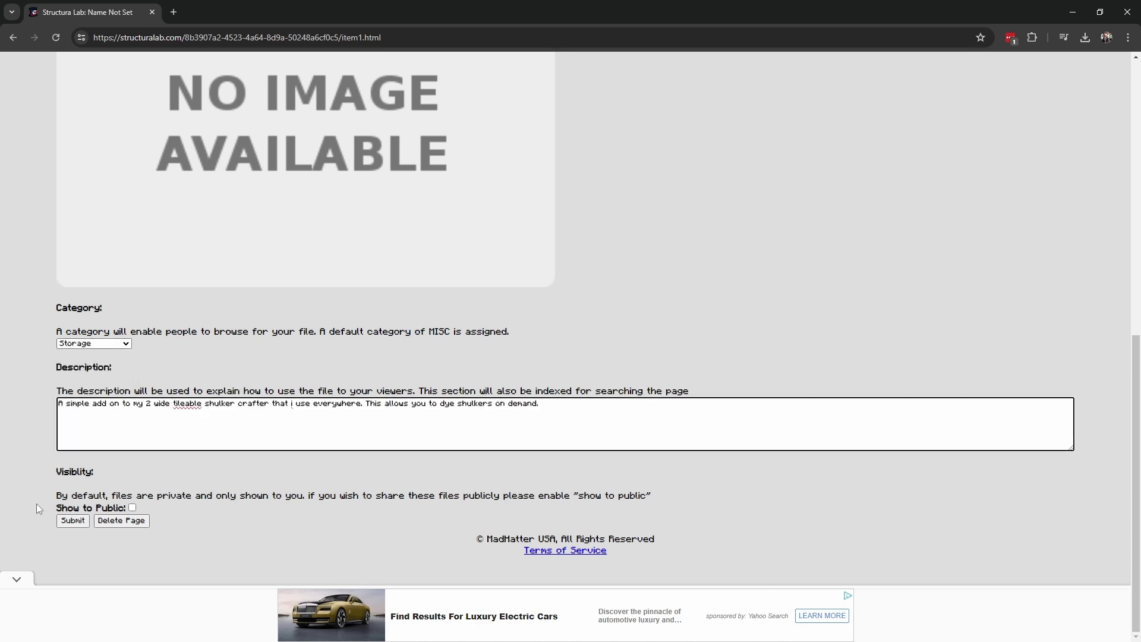
{"action": "left_click", "coordinate": [133, 509]}
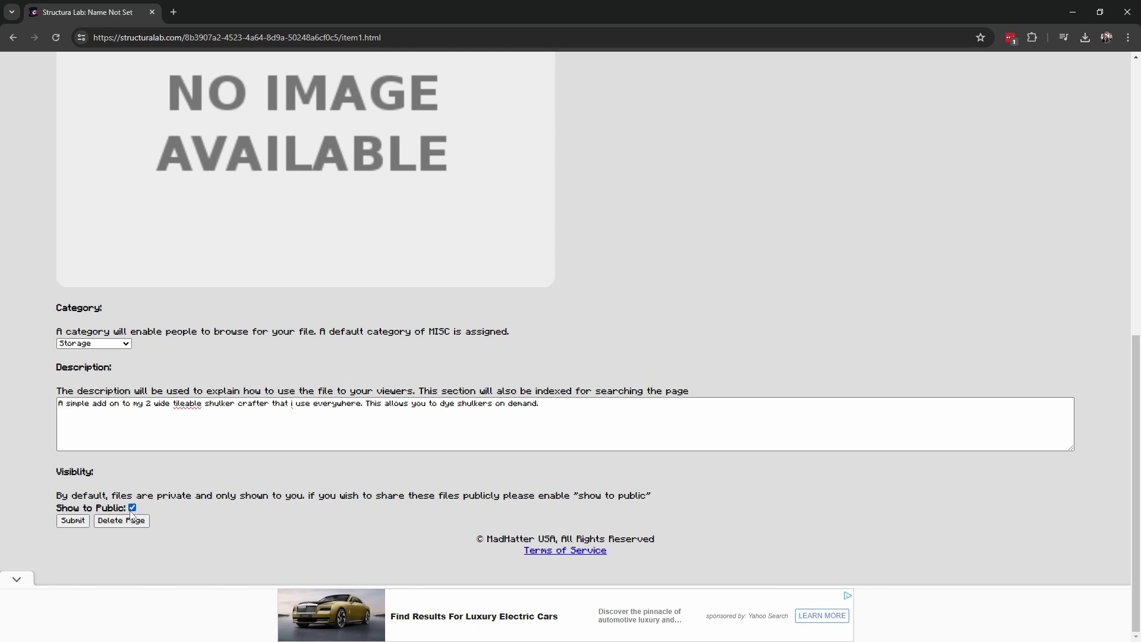
Step: Save the post and review the published Dyed Shulker Crafter preview, description and materials list
{"action": "left_click", "coordinate": [74, 521]}
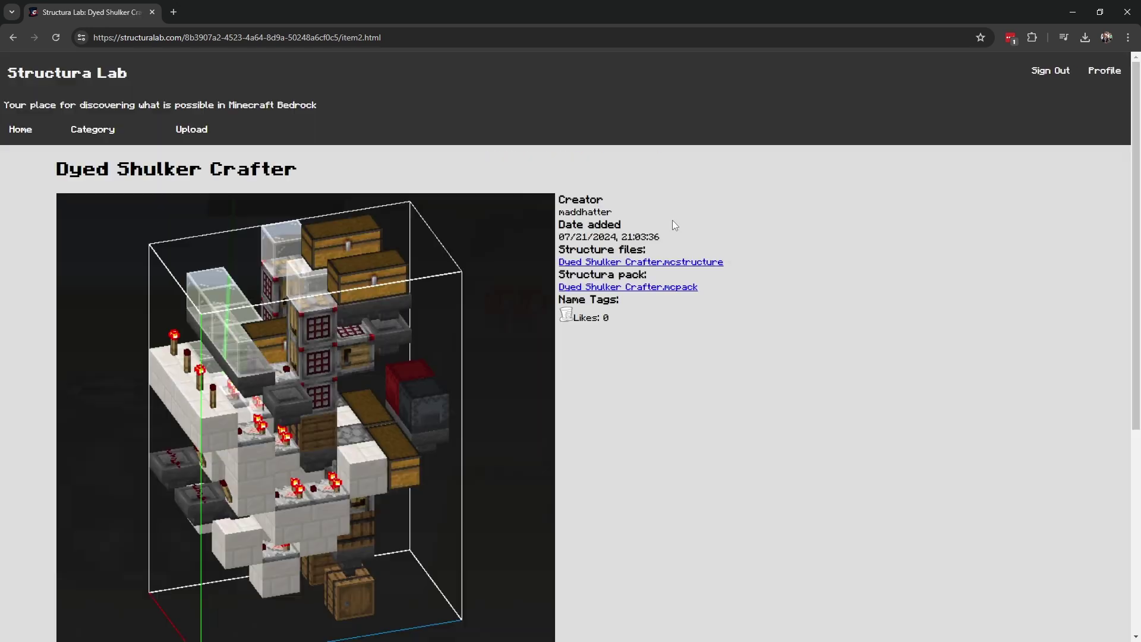
{"action": "scroll", "coordinate": [529, 253], "scroll_direction": "down", "scroll_amount": 5}
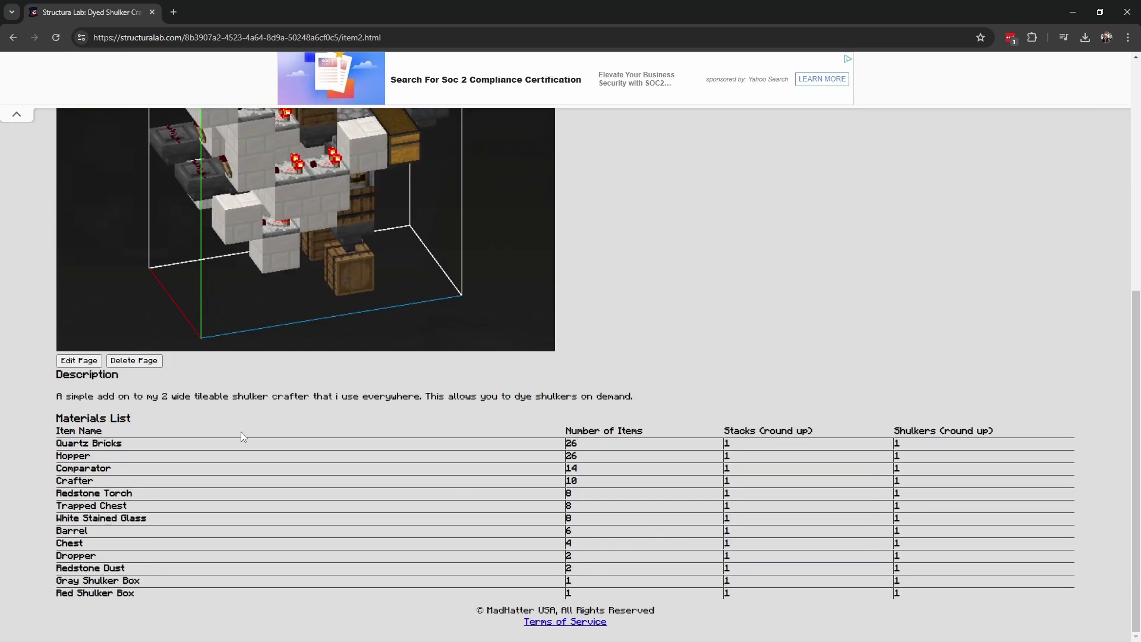
{"action": "scroll", "coordinate": [257, 400], "scroll_direction": "up", "scroll_amount": 6}
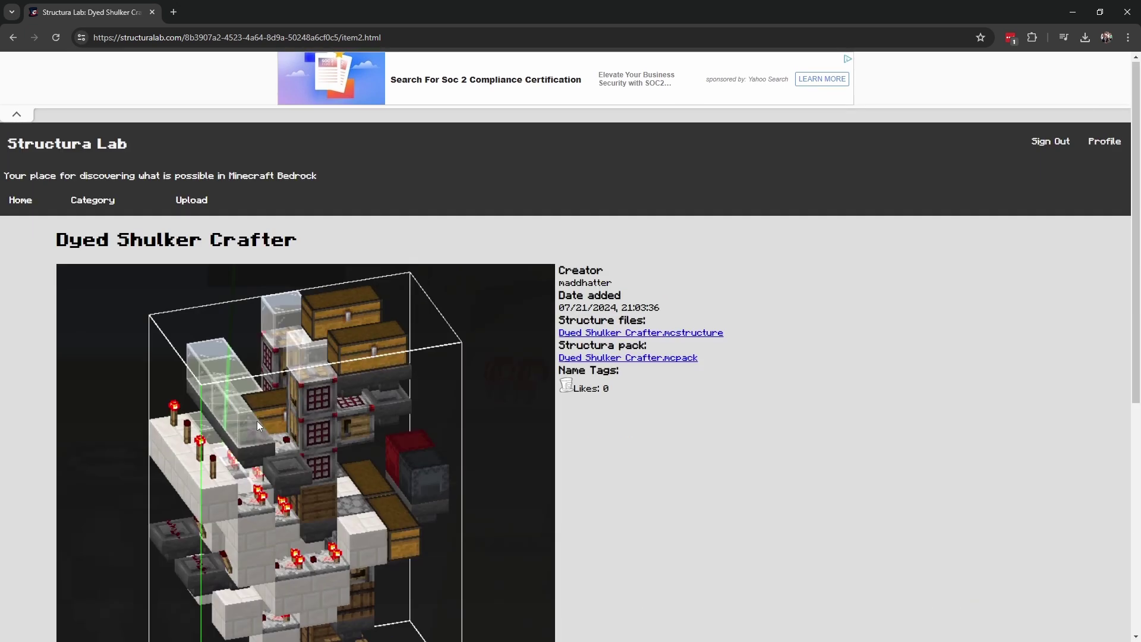
{"action": "double_click", "coordinate": [156, 241]}
{"action": "scroll", "coordinate": [304, 353], "scroll_direction": "down", "scroll_amount": 4}
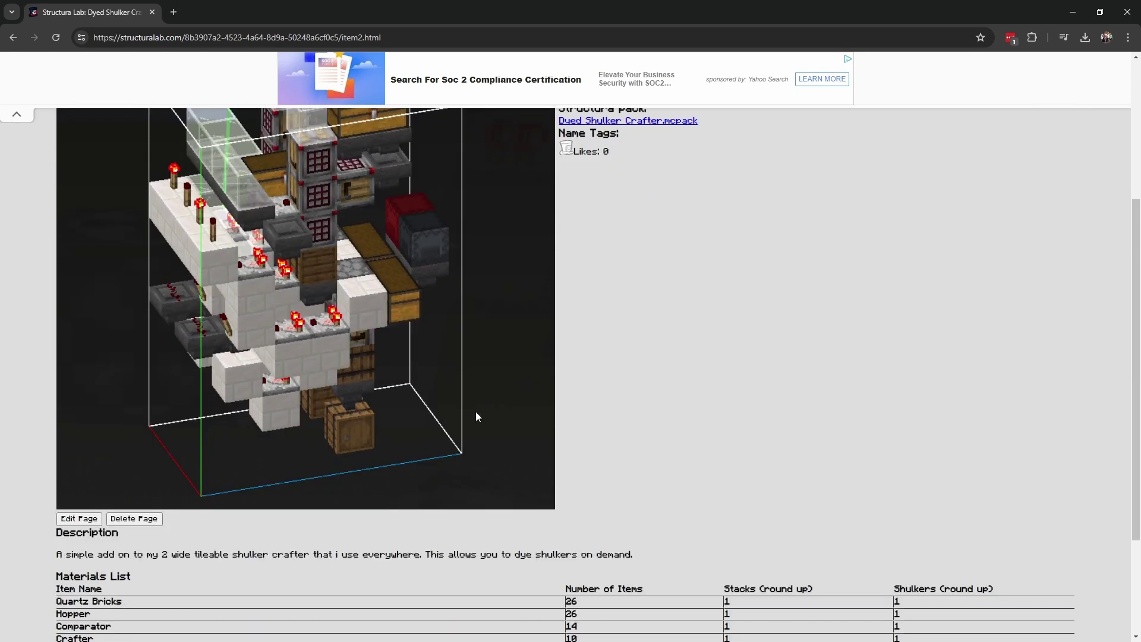
{"action": "scroll", "coordinate": [480, 418], "scroll_direction": "up", "scroll_amount": 4}
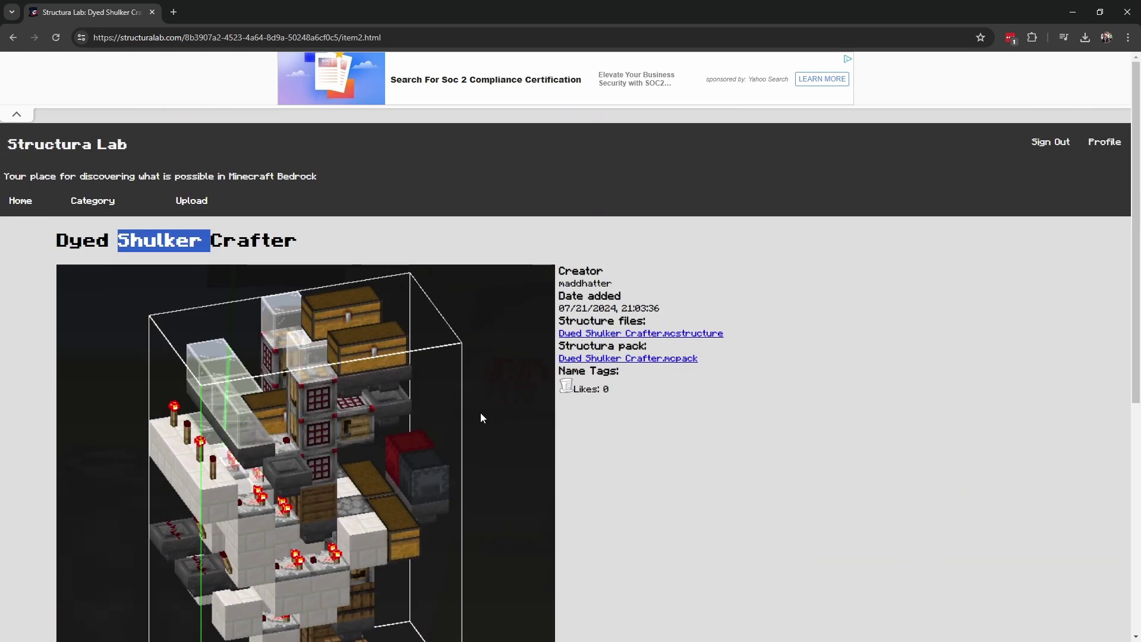
Step: Return to the home grid and open the 'with water stream' post
{"action": "left_click", "coordinate": [20, 200]}
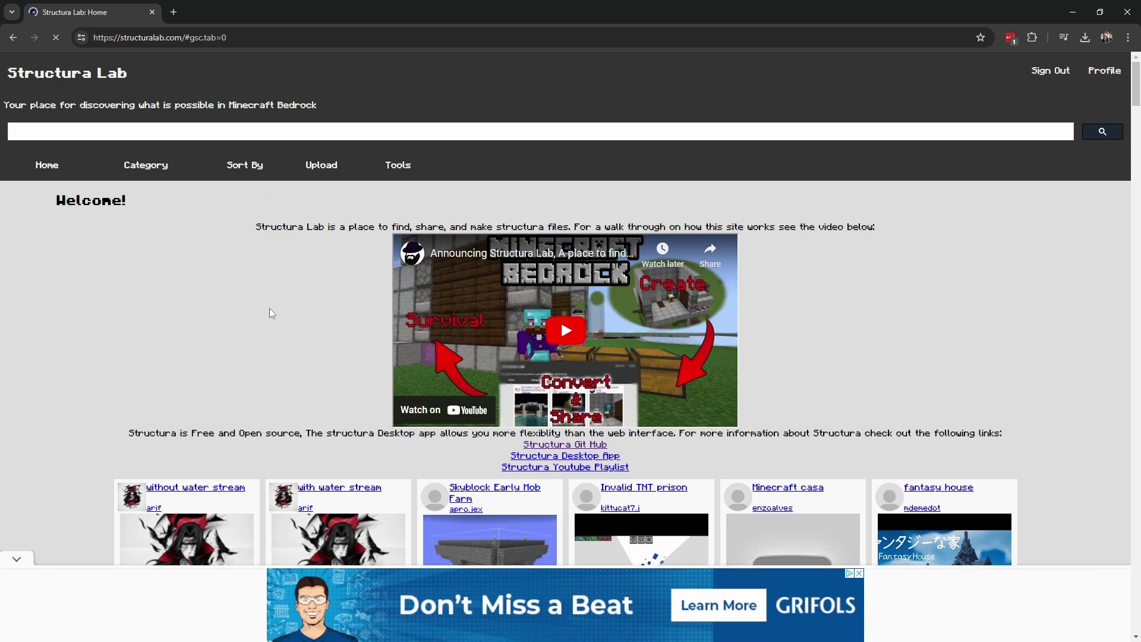
{"action": "scroll", "coordinate": [270, 313], "scroll_direction": "down", "scroll_amount": 6}
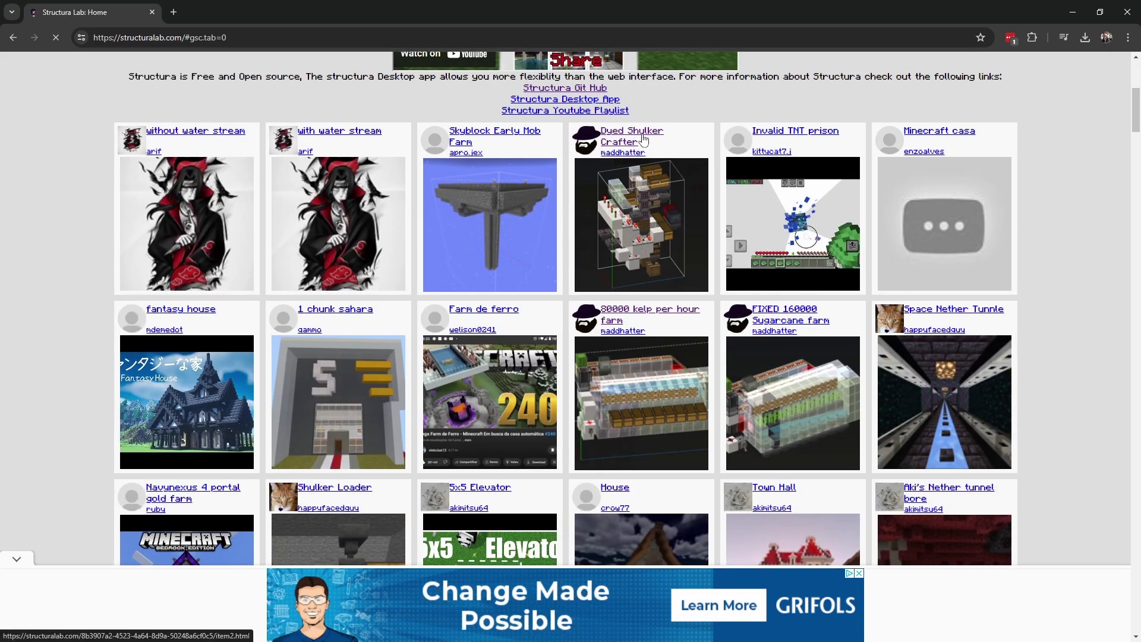
{"action": "scroll", "coordinate": [639, 149], "scroll_direction": "up", "scroll_amount": 6}
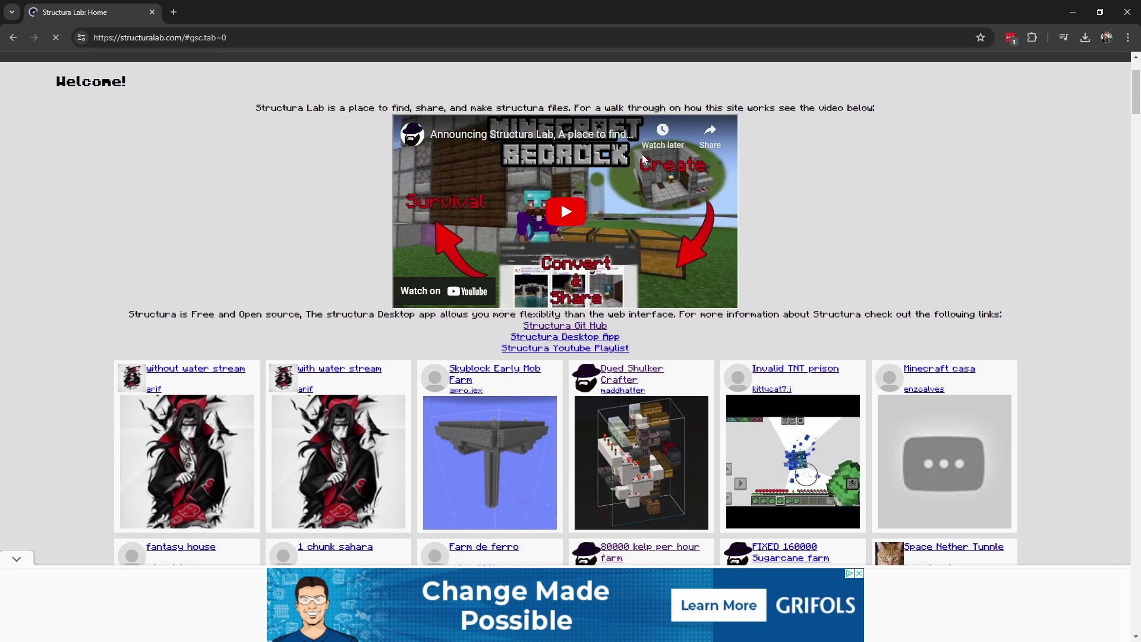
{"action": "scroll", "coordinate": [642, 159], "scroll_direction": "down", "scroll_amount": 4}
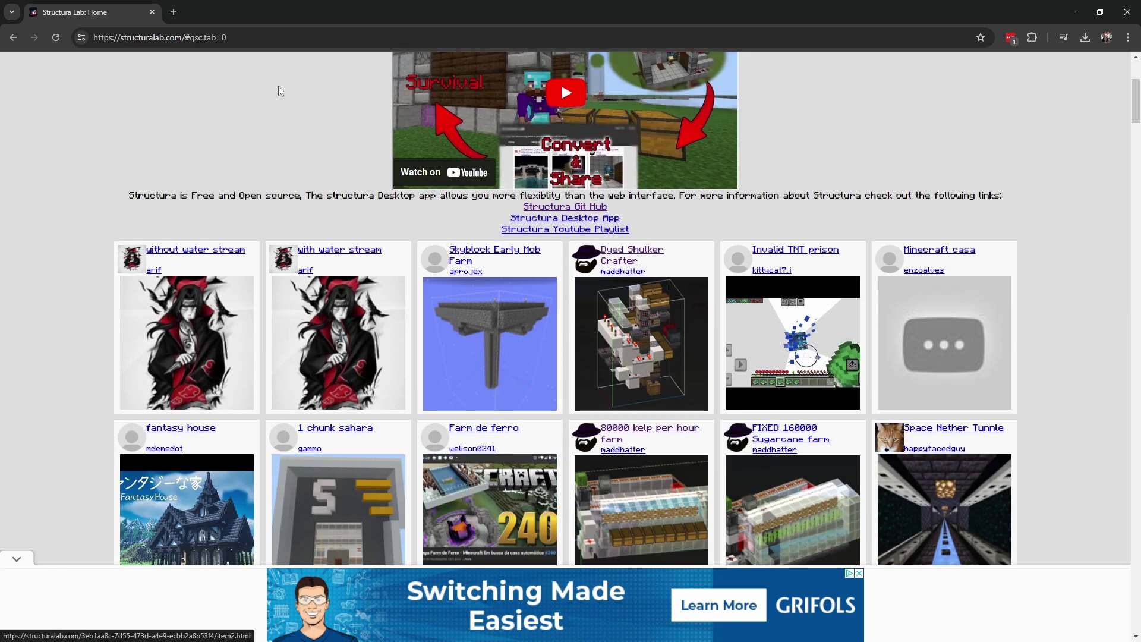
{"action": "left_click", "coordinate": [350, 250]}
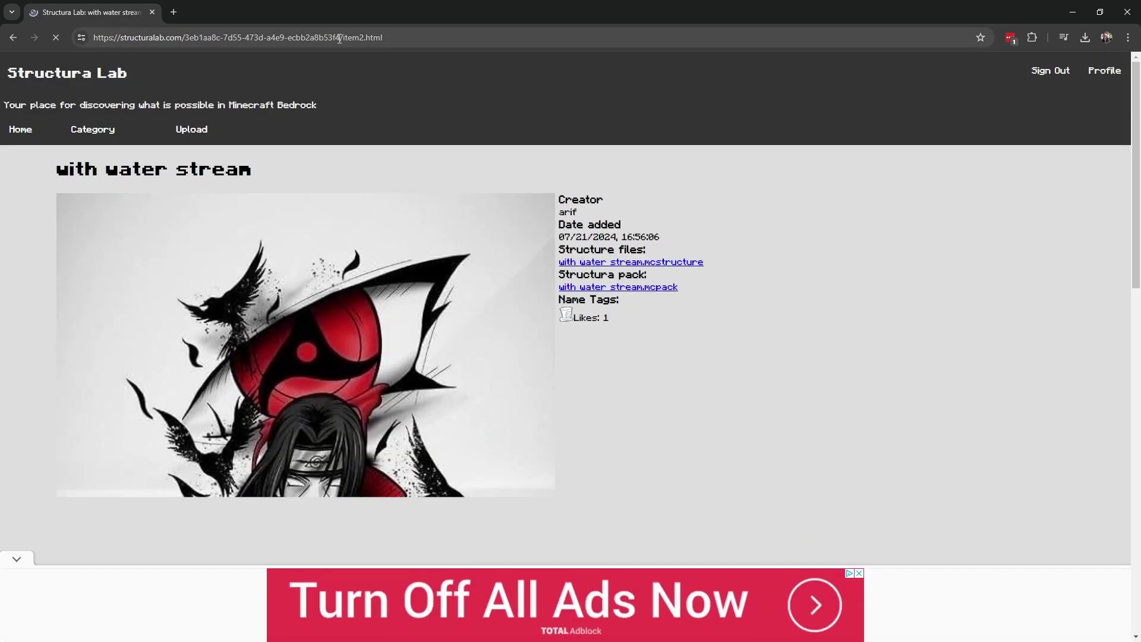
Step: Select the post's GUID in the address bar
{"action": "mouse_move", "coordinate": [340, 37]}
{"action": "left_mouse_down"}
{"action": "mouse_move", "coordinate": [176, 23]}
{"action": "mouse_move", "coordinate": [337, 39]}
{"action": "left_mouse_up"}
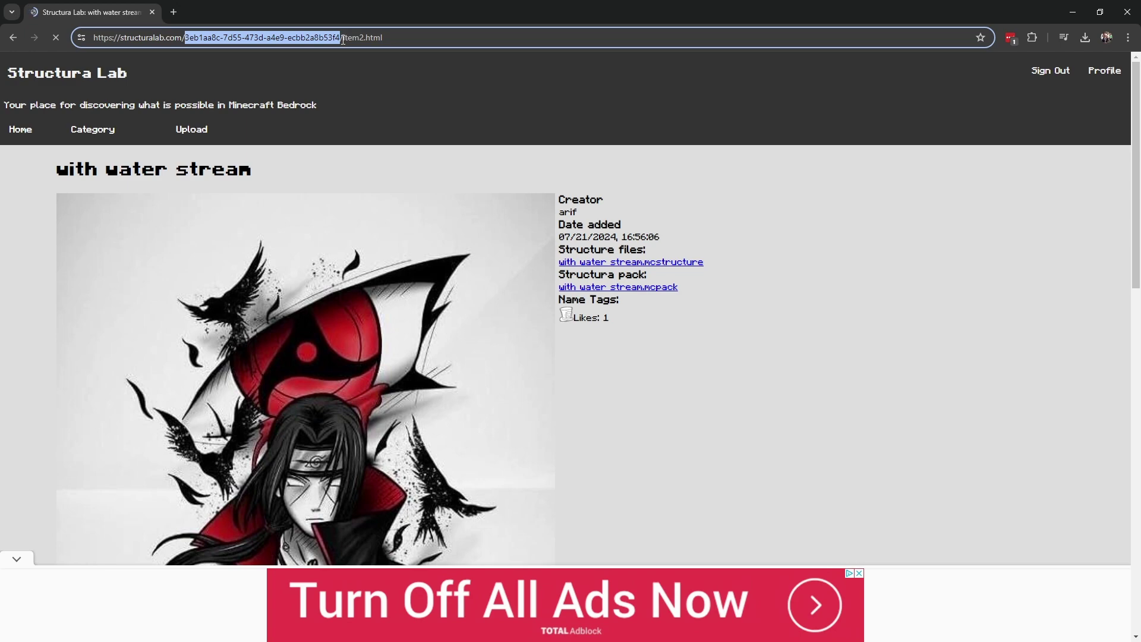
{"action": "left_click", "coordinate": [177, 16]}
{"action": "key", "text": "ctrl+w"}
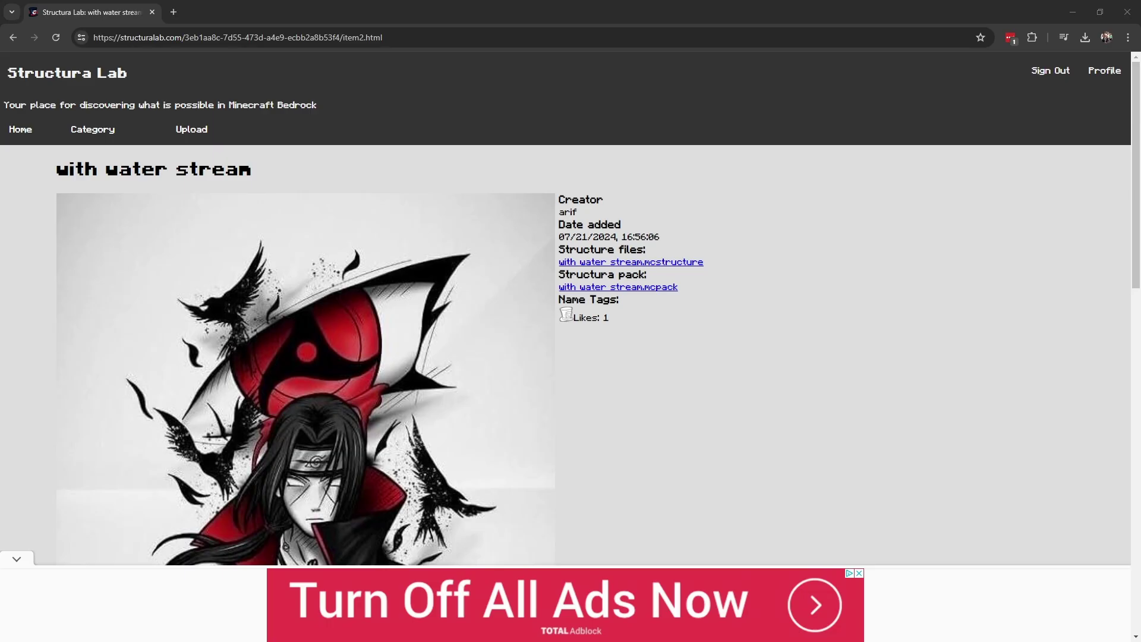
Step: Open the 'with water stream' item in the DynamoDB item editor
{"action": "key", "text": "alt+Tab"}
{"action": "left_click", "coordinate": [535, 586]}
{"action": "scroll", "coordinate": [479, 271], "scroll_direction": "down", "scroll_amount": 4}
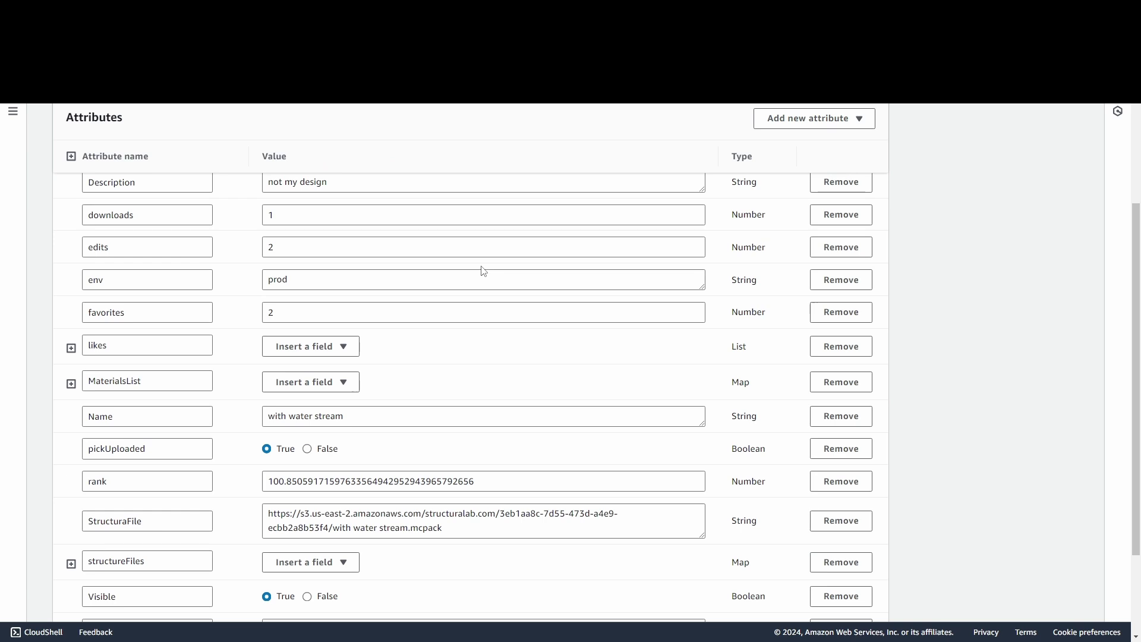
{"action": "scroll", "coordinate": [479, 271], "scroll_direction": "up", "scroll_amount": 2}
{"action": "scroll", "coordinate": [483, 273], "scroll_direction": "down", "scroll_amount": 4}
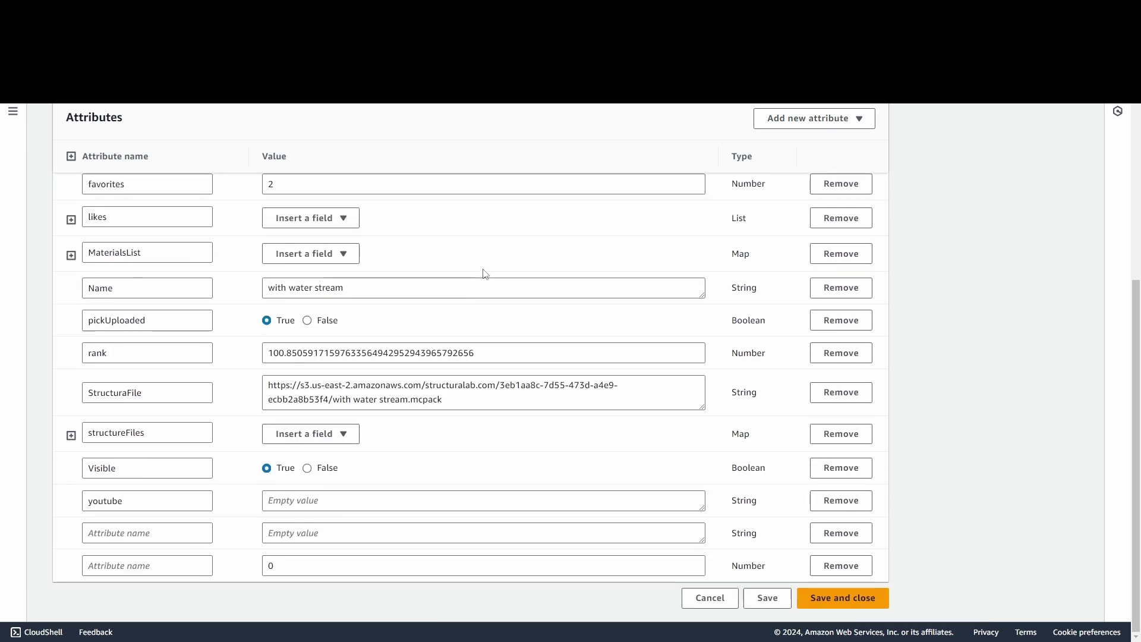
Step: Add Number attribute hatterPenelty = 0.00000001, delete the empty row, and save the item
{"action": "left_click", "coordinate": [164, 570]}
{"action": "type", "text": "hatterPenelty"}
{"action": "key", "text": "Tab"}
{"action": "type", "text": "."}
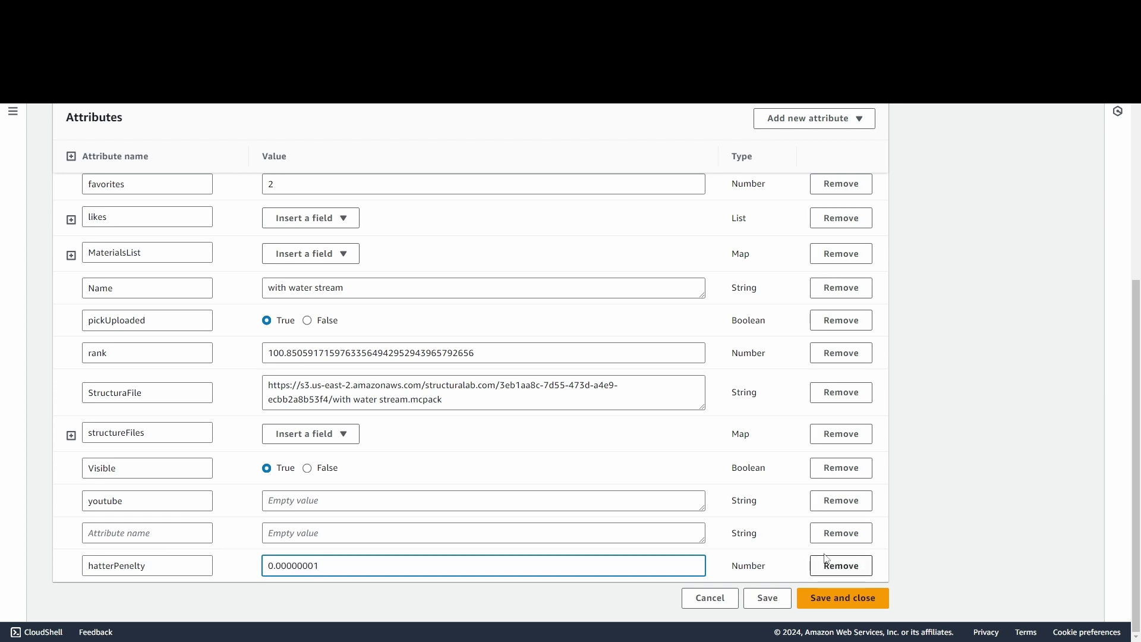
{"action": "left_click", "coordinate": [850, 533]}
{"action": "left_click", "coordinate": [825, 599]}
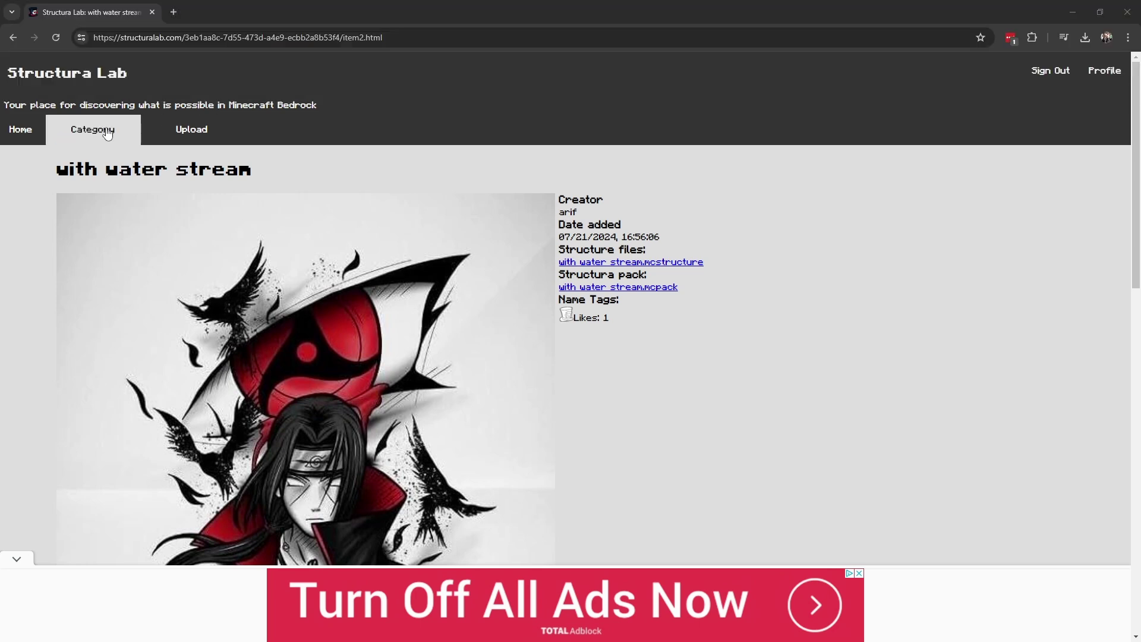
{"action": "left_click", "coordinate": [20, 129]}
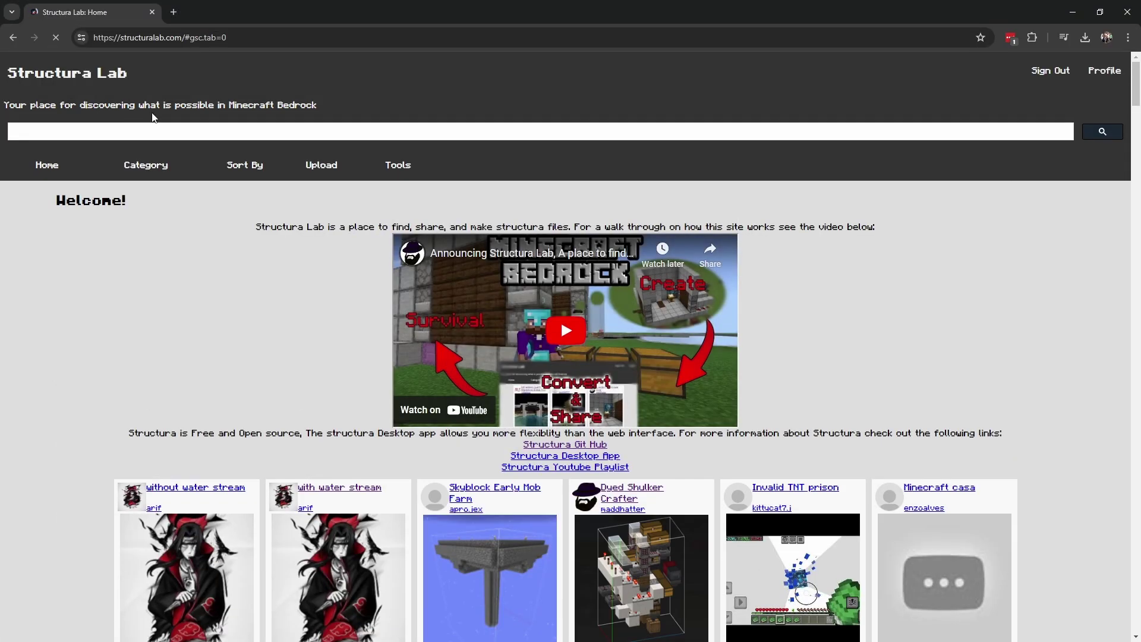
{"action": "scroll", "coordinate": [364, 192], "scroll_direction": "down", "scroll_amount": 2}
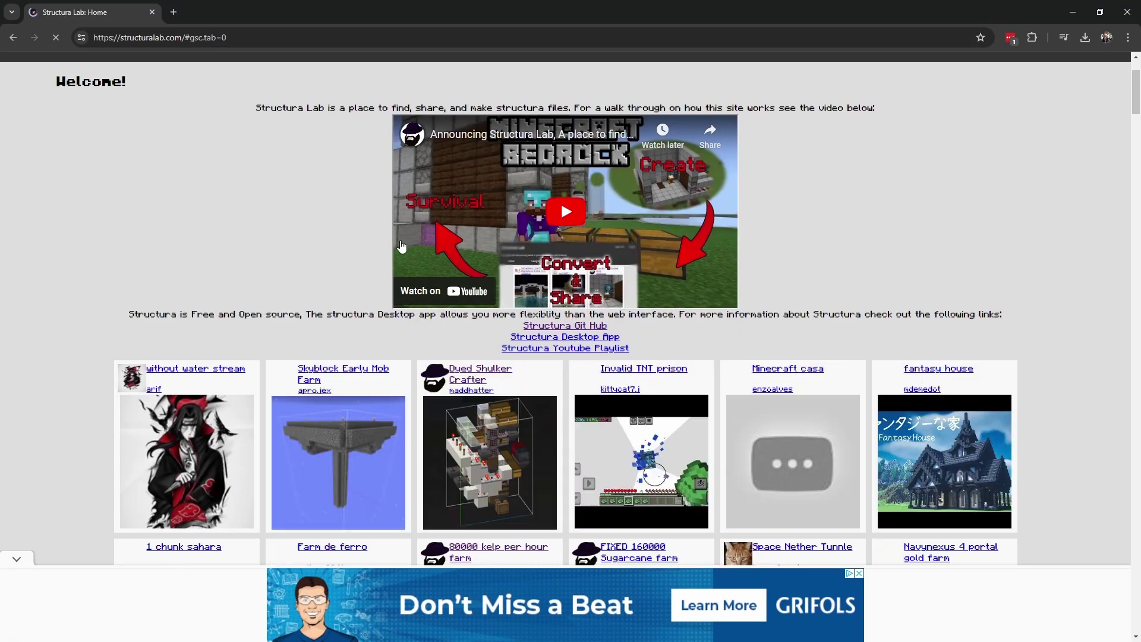
{"action": "left_click", "coordinate": [191, 369]}
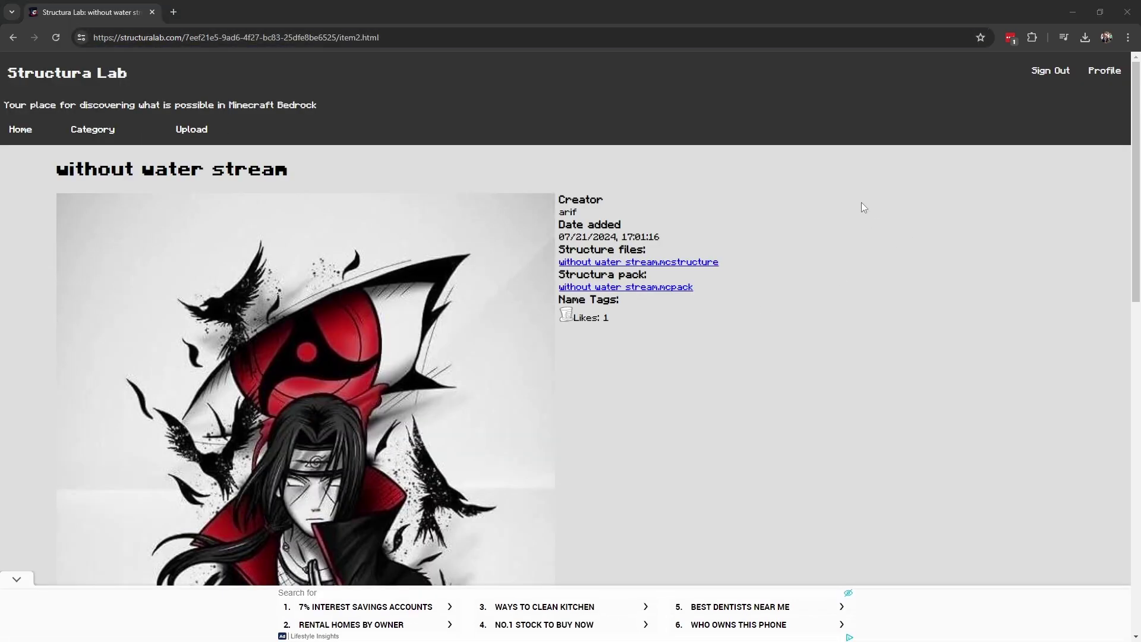
{"action": "left_click", "coordinate": [40, 128]}
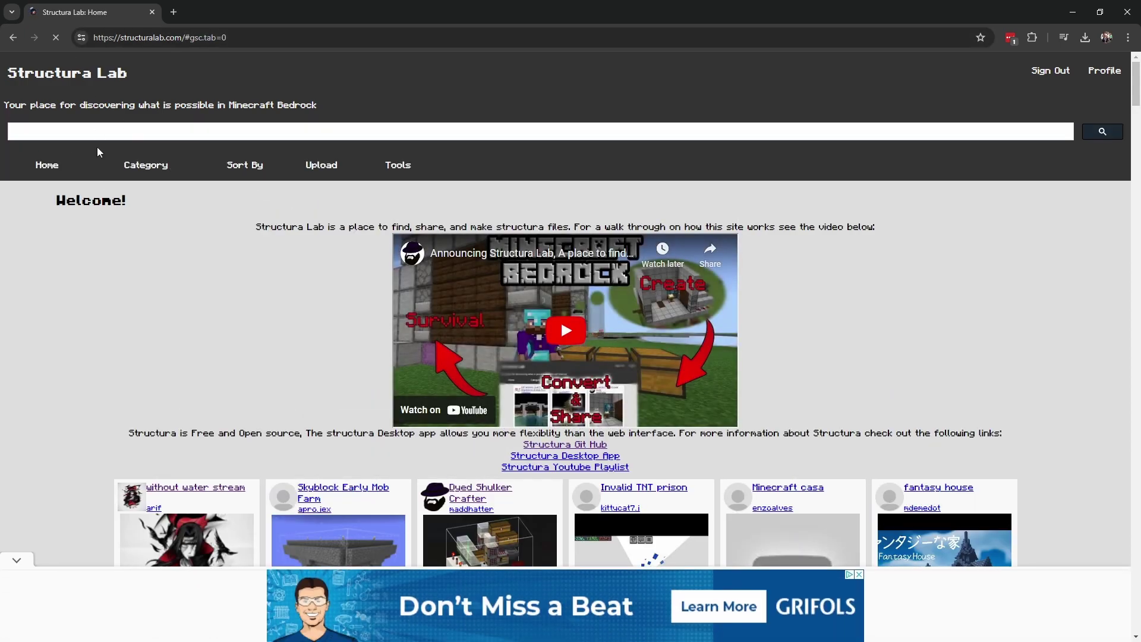
{"action": "scroll", "coordinate": [273, 267], "scroll_direction": "down", "scroll_amount": 10}
{"action": "scroll", "coordinate": [383, 352], "scroll_direction": "up", "scroll_amount": 6}
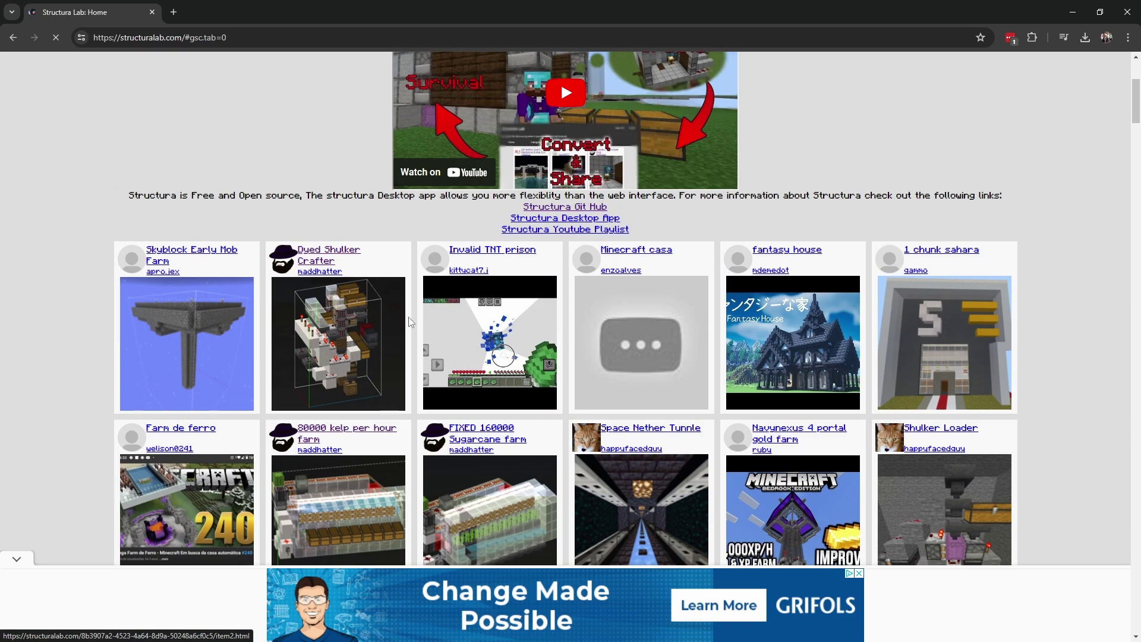
{"action": "scroll", "coordinate": [415, 321], "scroll_direction": "down", "scroll_amount": 6}
{"action": "scroll", "coordinate": [412, 315], "scroll_direction": "up", "scroll_amount": 6}
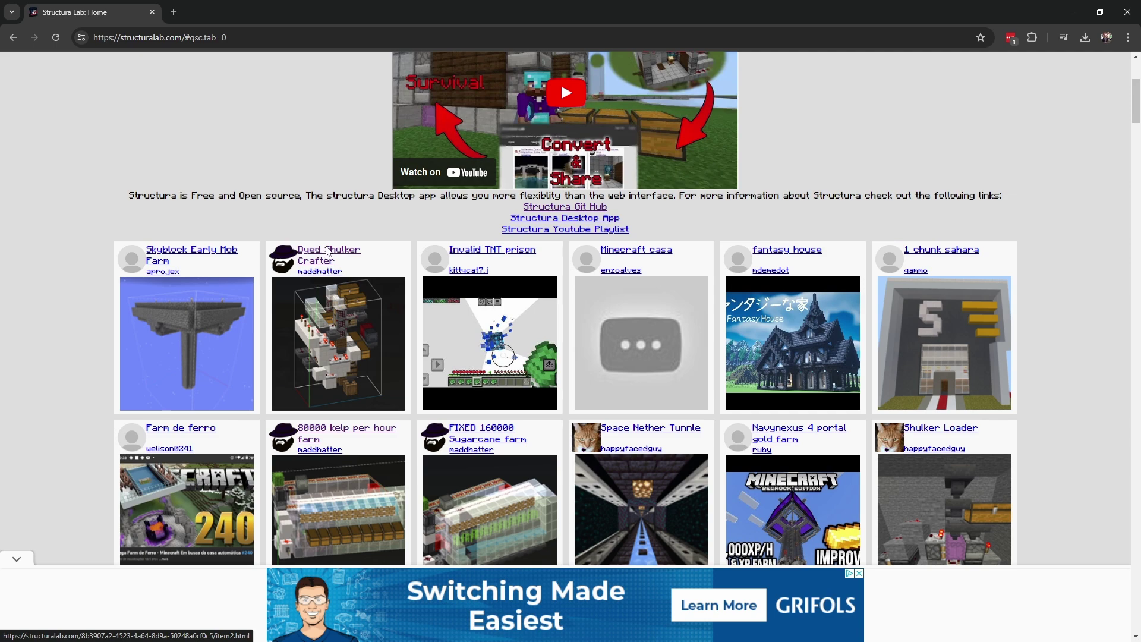
Step: Open Dyed Shulker Crafter, review its materials, and like it so Likes goes from 0 to 1
{"action": "left_click", "coordinate": [328, 251]}
{"action": "scroll", "coordinate": [340, 274], "scroll_direction": "down", "scroll_amount": 6}
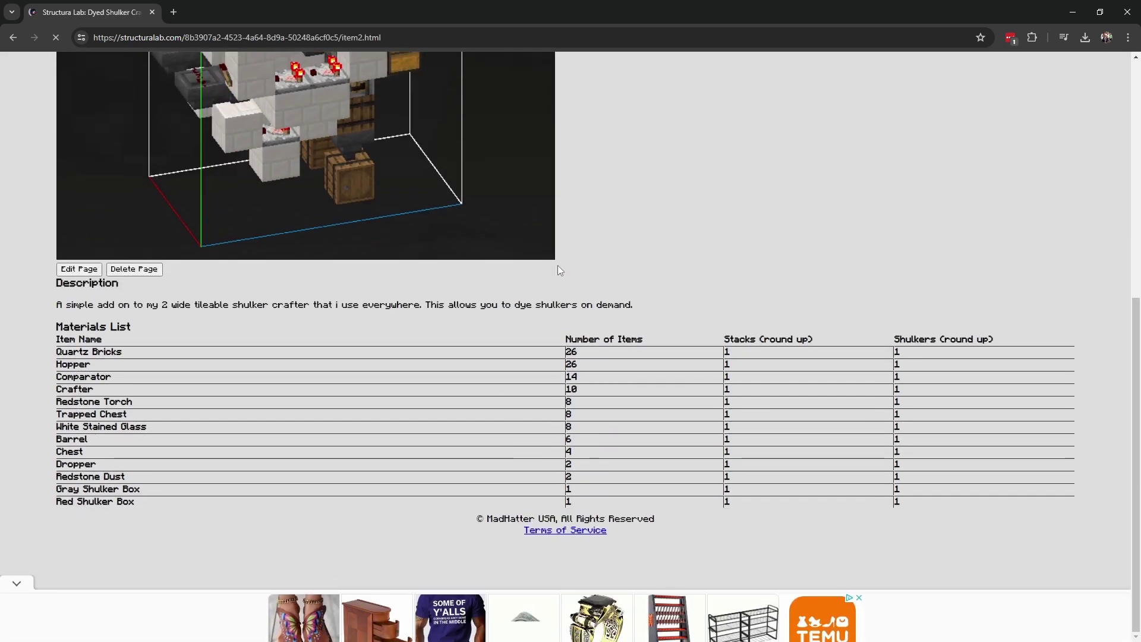
{"action": "scroll", "coordinate": [326, 255], "scroll_direction": "up", "scroll_amount": 6}
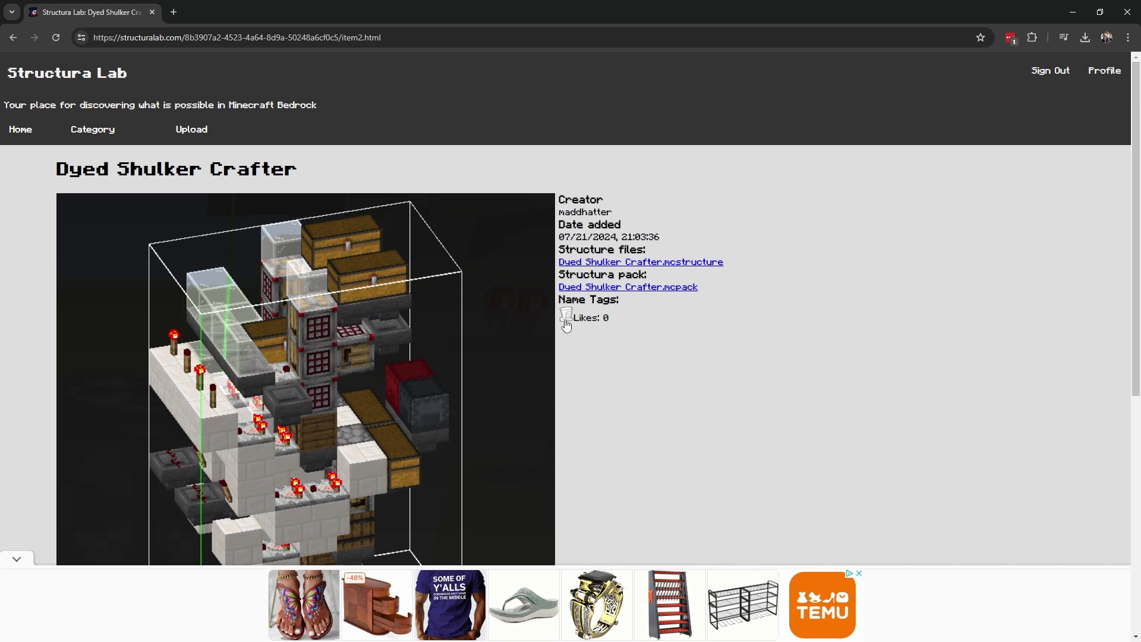
{"action": "left_click_drag", "start_coordinate": [612, 322], "coordinate": [576, 318]}
{"action": "left_click_drag", "start_coordinate": [610, 320], "coordinate": [578, 323]}
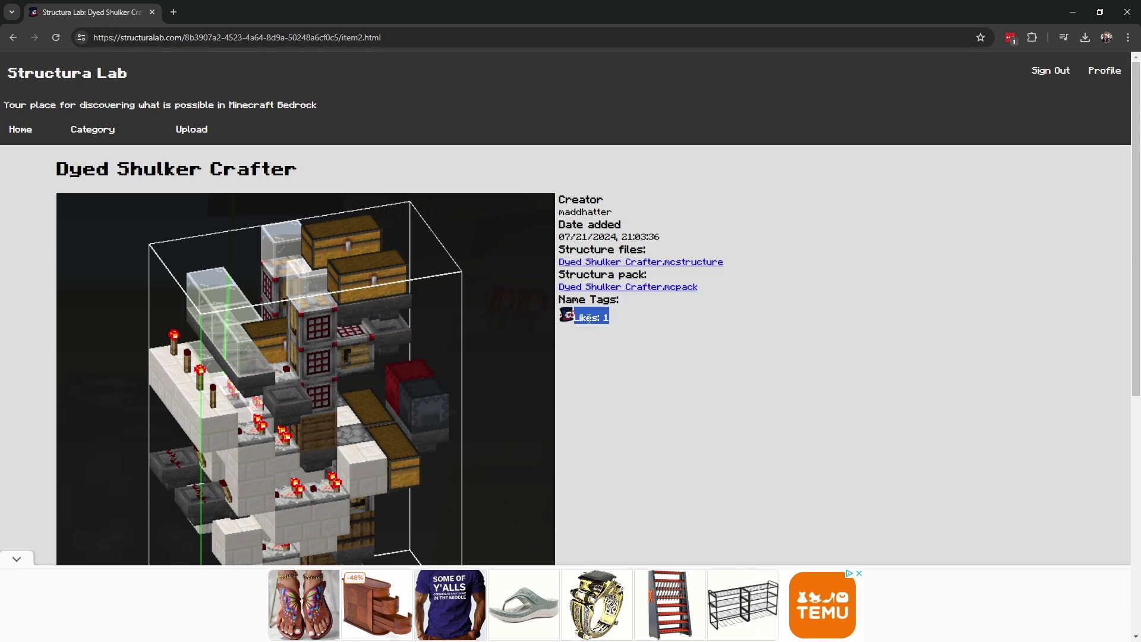
Step: Visit the Skyblock Early Mob Farm post, then return to the top of the home grid
{"action": "left_click", "coordinate": [27, 129]}
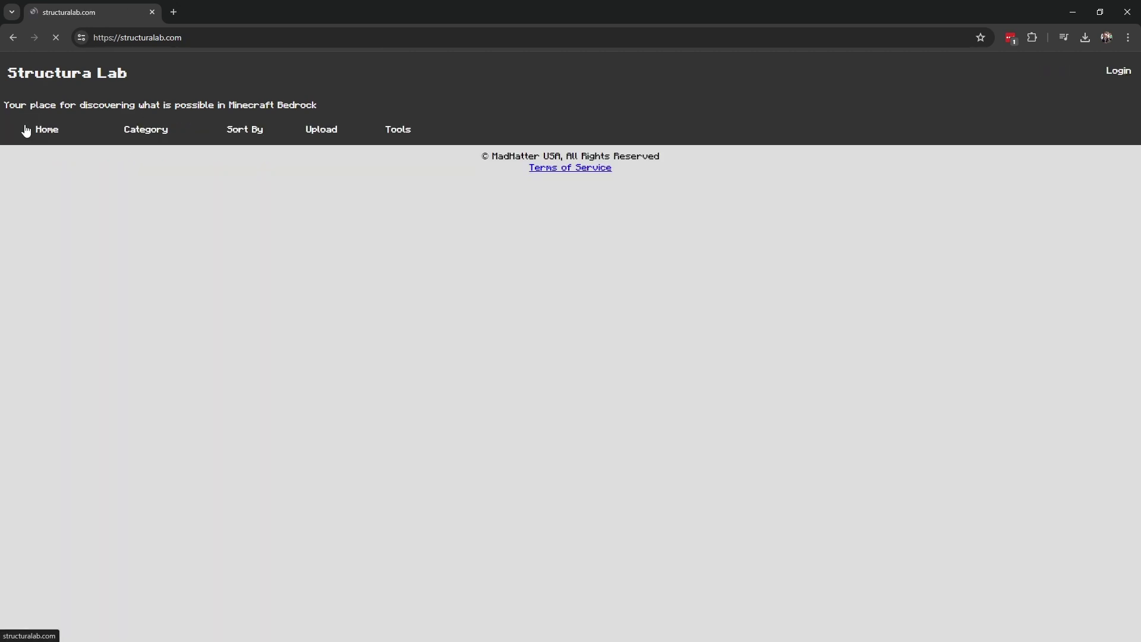
{"action": "scroll", "coordinate": [147, 202], "scroll_direction": "down", "scroll_amount": 4}
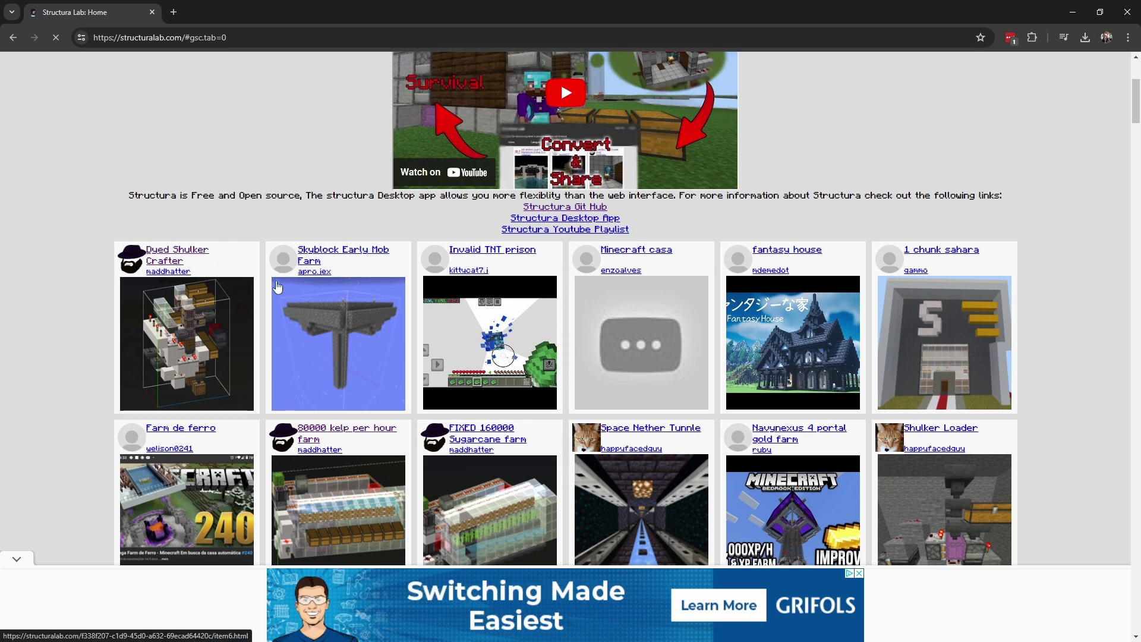
{"action": "left_click", "coordinate": [354, 252]}
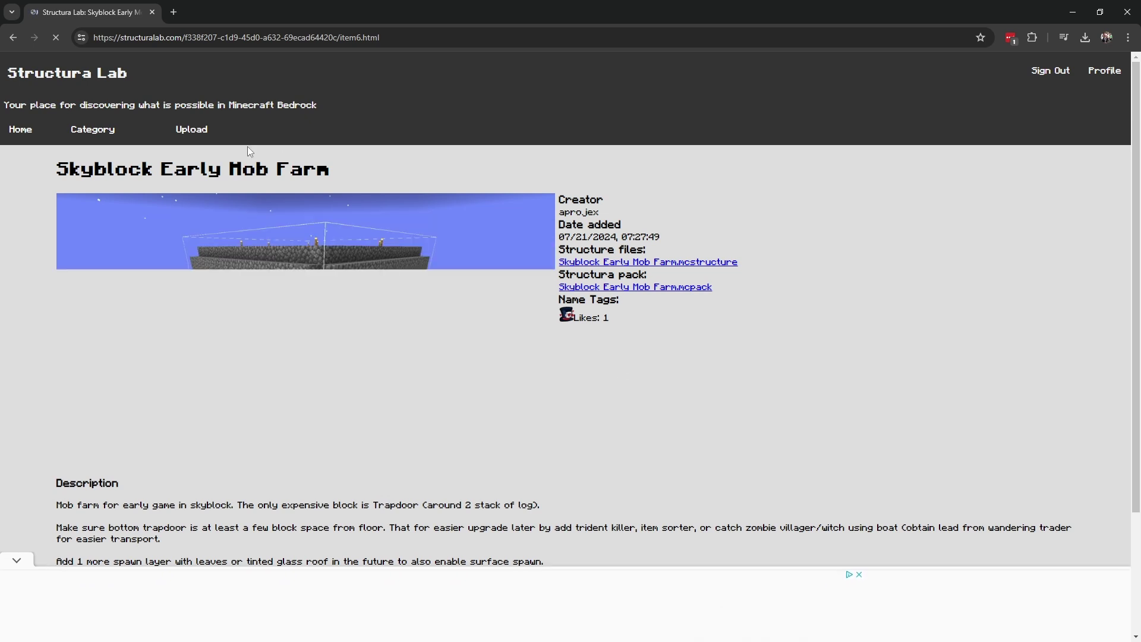
{"action": "left_click", "coordinate": [30, 133]}
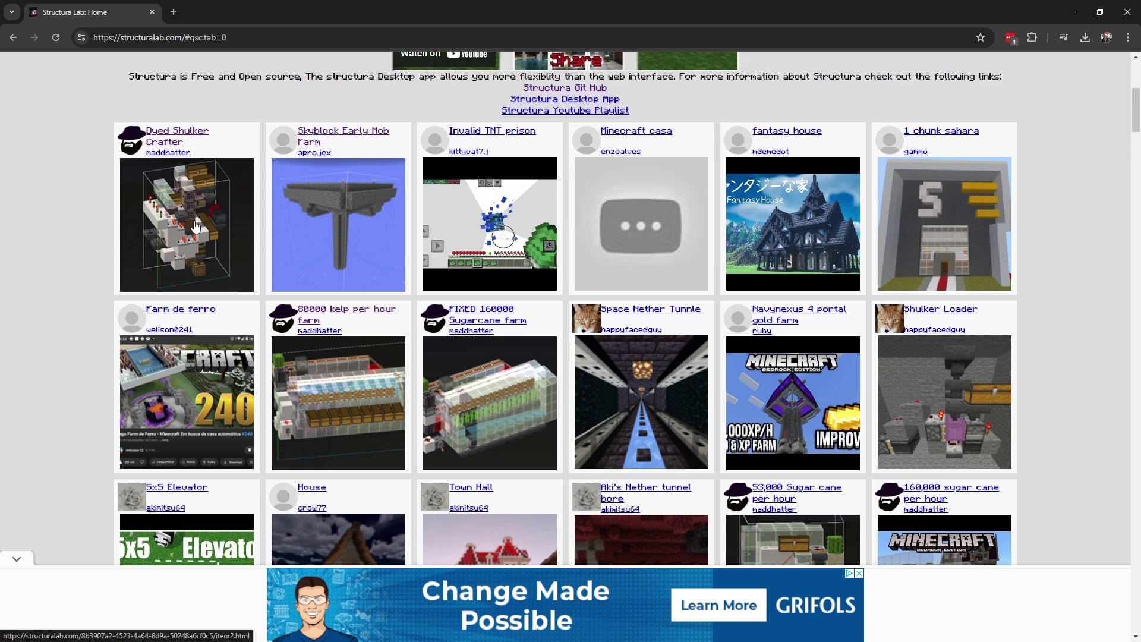
{"action": "scroll", "coordinate": [666, 176], "scroll_direction": "up", "scroll_amount": 6}
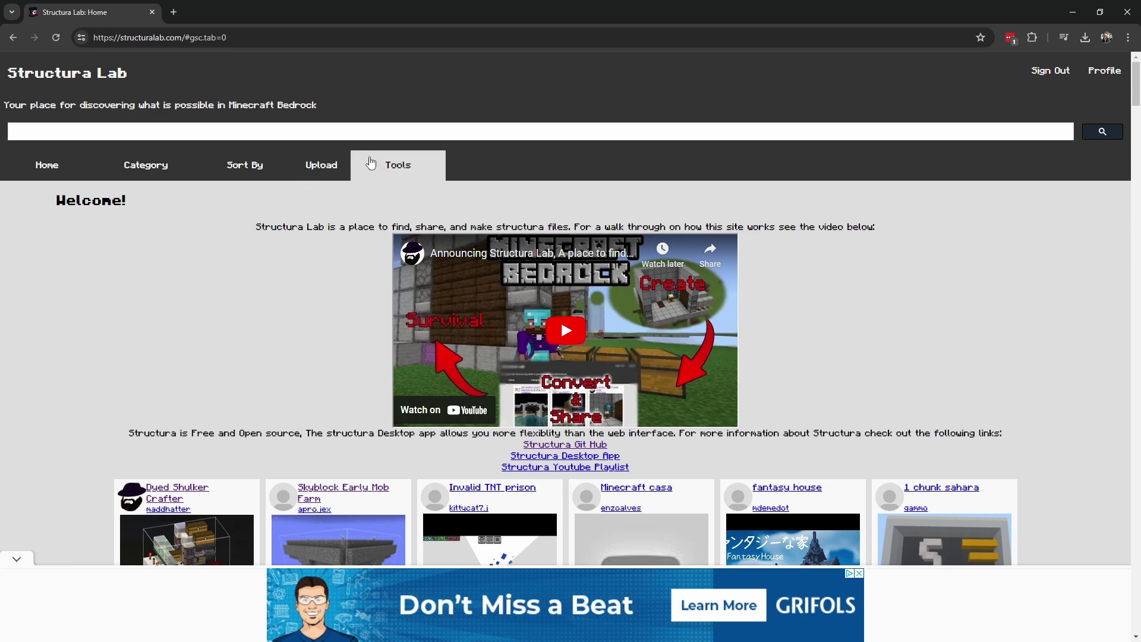
{"action": "left_click", "coordinate": [317, 135]}
{"action": "type", "text": "shulker"}
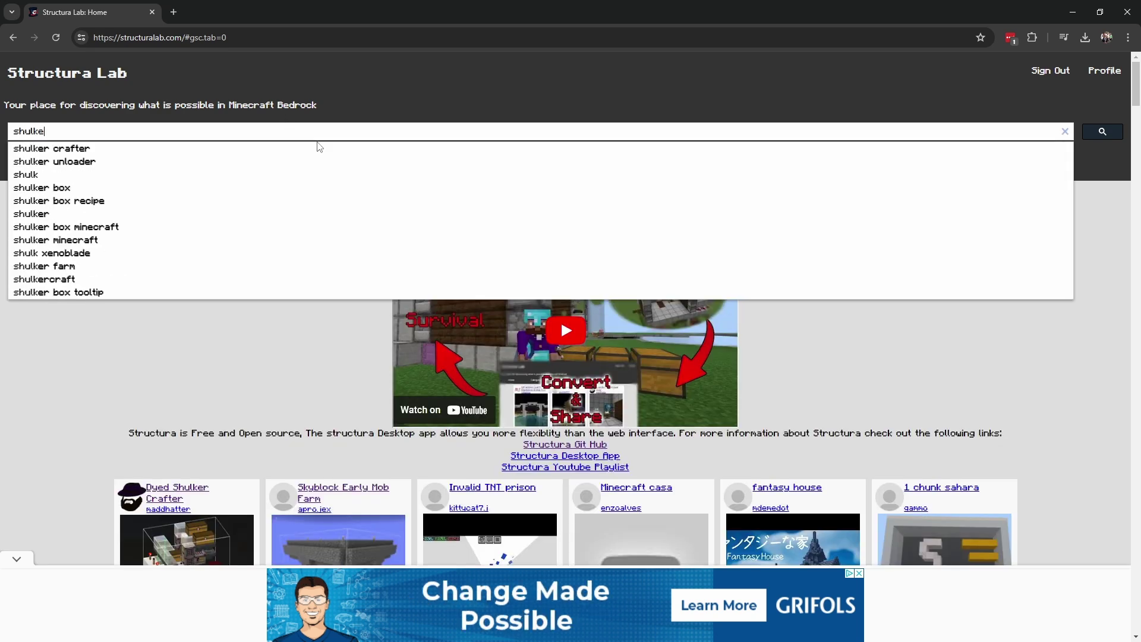
{"action": "left_click", "coordinate": [145, 148]}
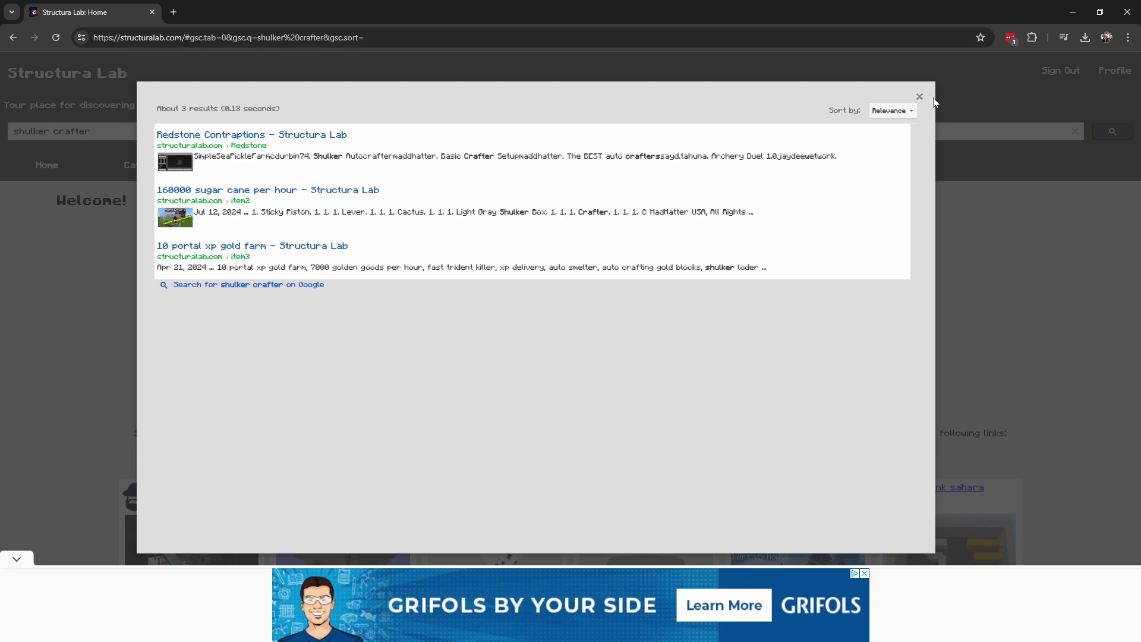
{"action": "left_click", "coordinate": [920, 95]}
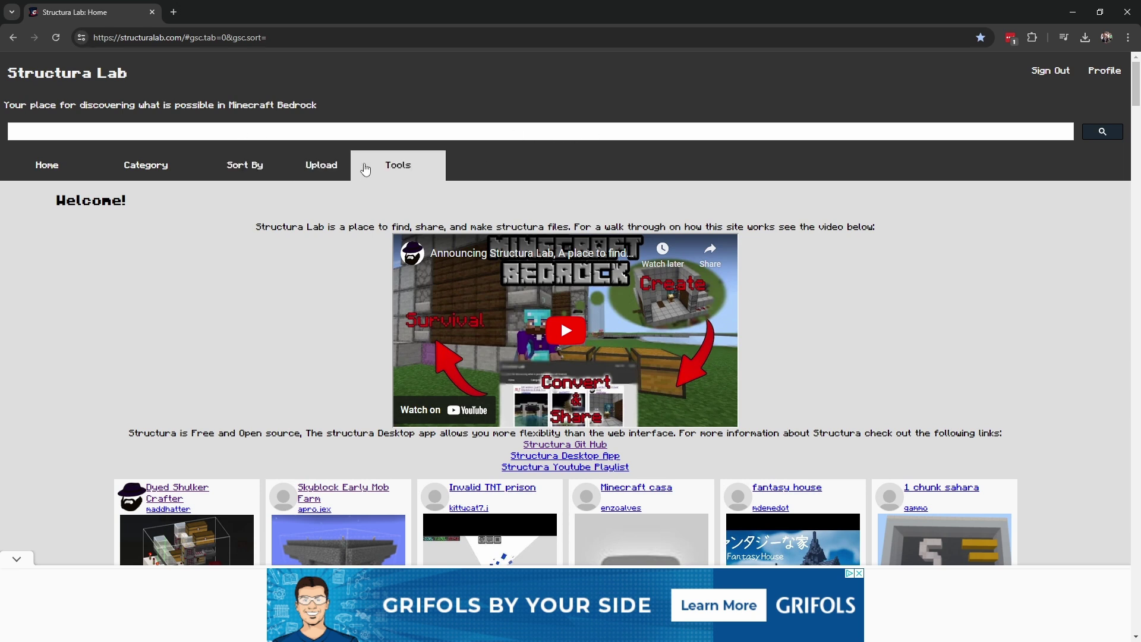
Step: Open the Model To Minecraft converter from Tools, highlight its 24-hour deletion notice, then return home
{"action": "left_click", "coordinate": [393, 174]}
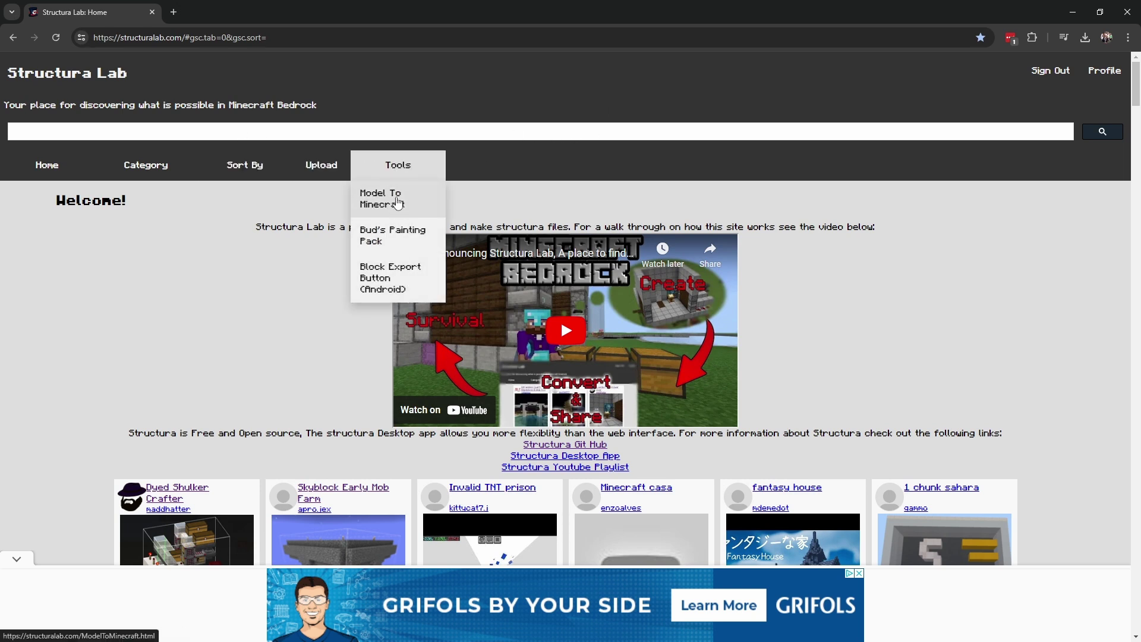
{"action": "left_click", "coordinate": [411, 198]}
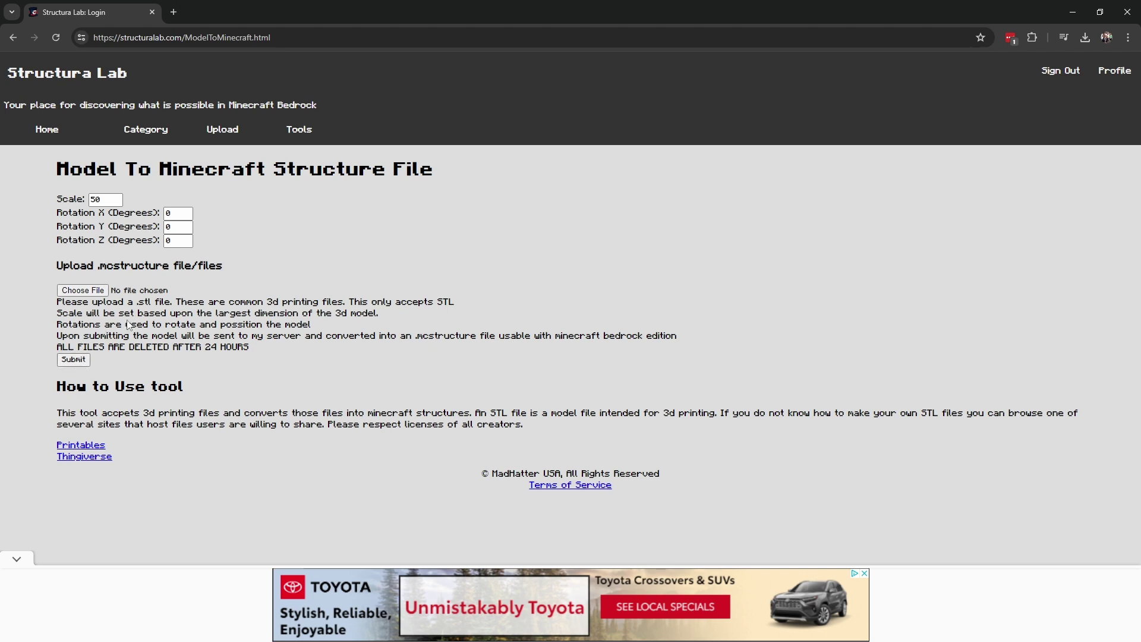
{"action": "left_click_drag", "start_coordinate": [254, 350], "coordinate": [57, 349]}
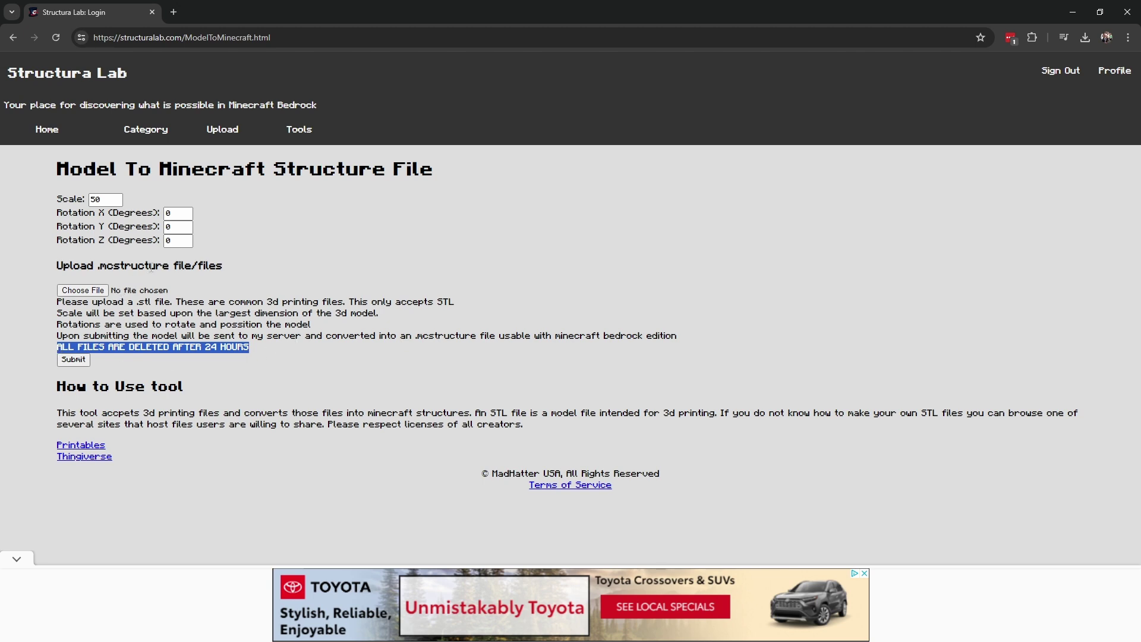
{"action": "left_click", "coordinate": [46, 131]}
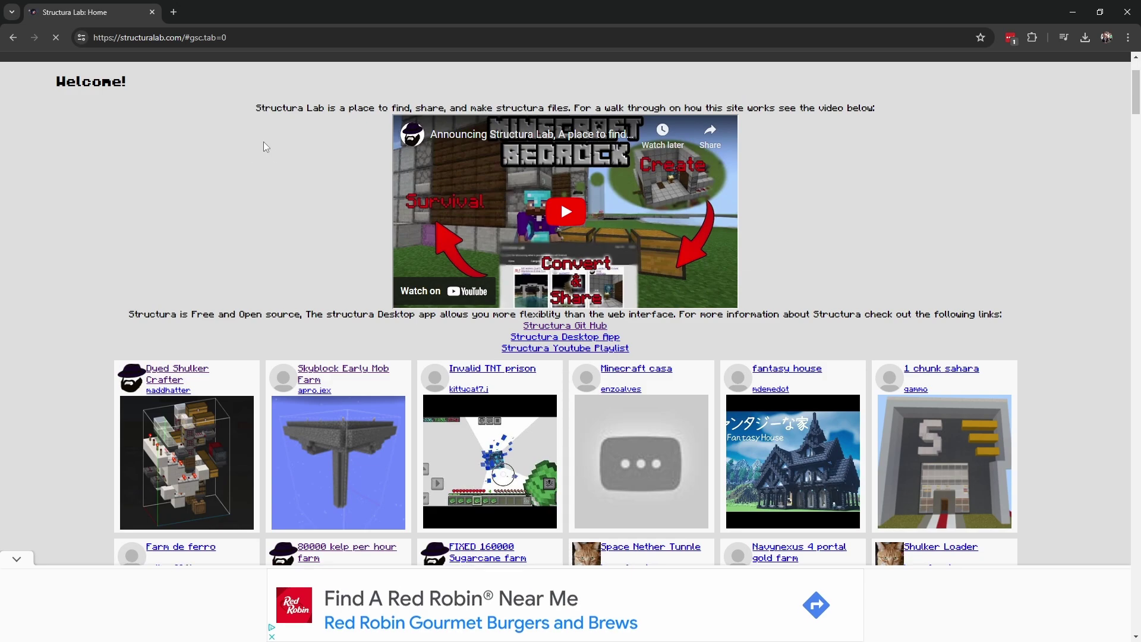
Step: Filter the structure grid to the Buildings category and scroll through its cards
{"action": "scroll", "coordinate": [433, 262], "scroll_direction": "down", "scroll_amount": 10}
{"action": "scroll", "coordinate": [434, 262], "scroll_direction": "up", "scroll_amount": 10}
{"action": "left_click", "coordinate": [159, 166]}
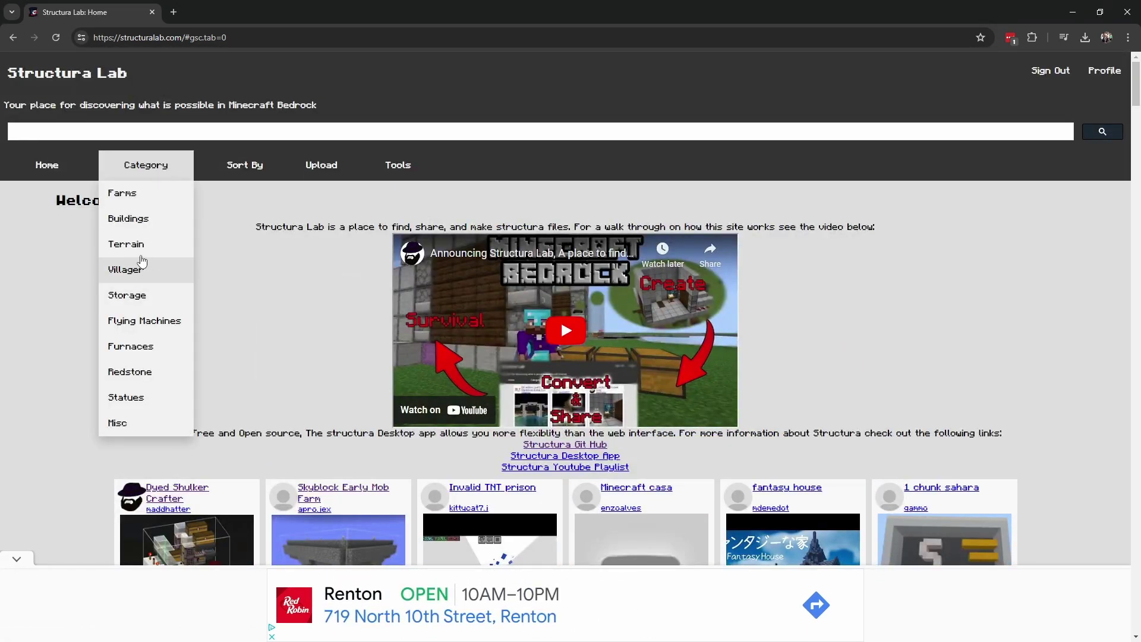
{"action": "left_click", "coordinate": [140, 220]}
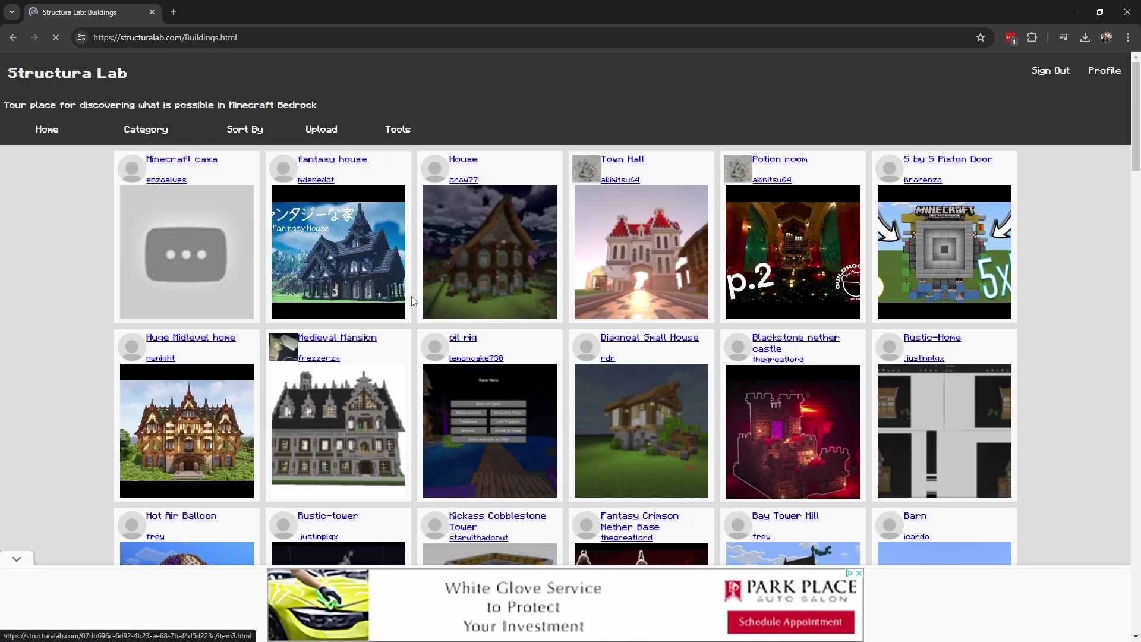
{"action": "scroll", "coordinate": [706, 348], "scroll_direction": "down", "scroll_amount": 2}
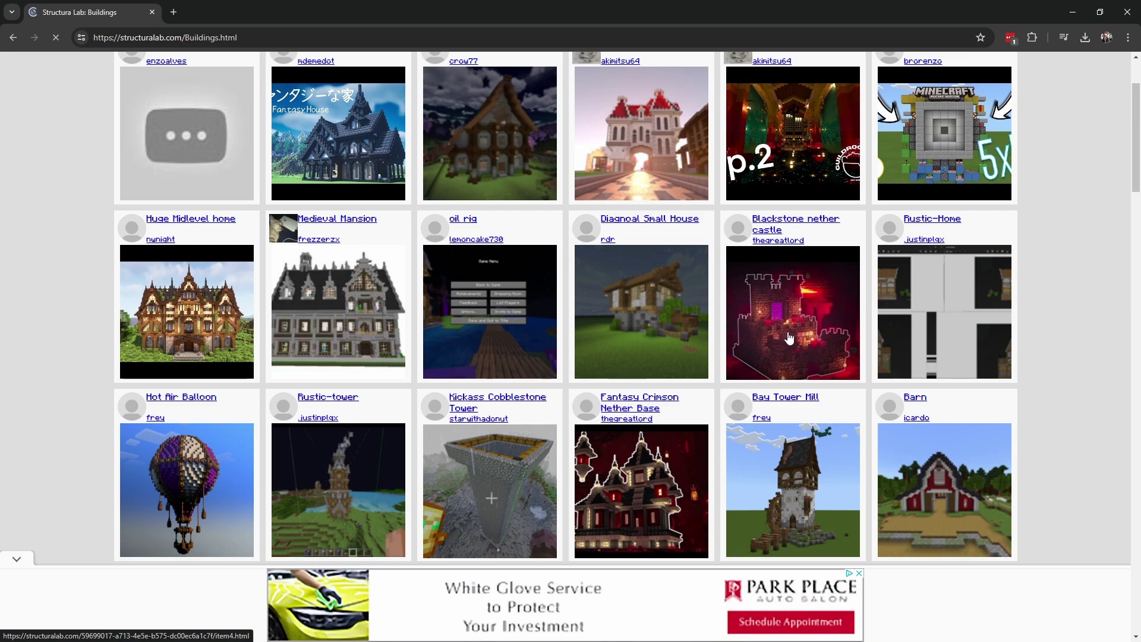
{"action": "scroll", "coordinate": [215, 447], "scroll_direction": "down", "scroll_amount": 4}
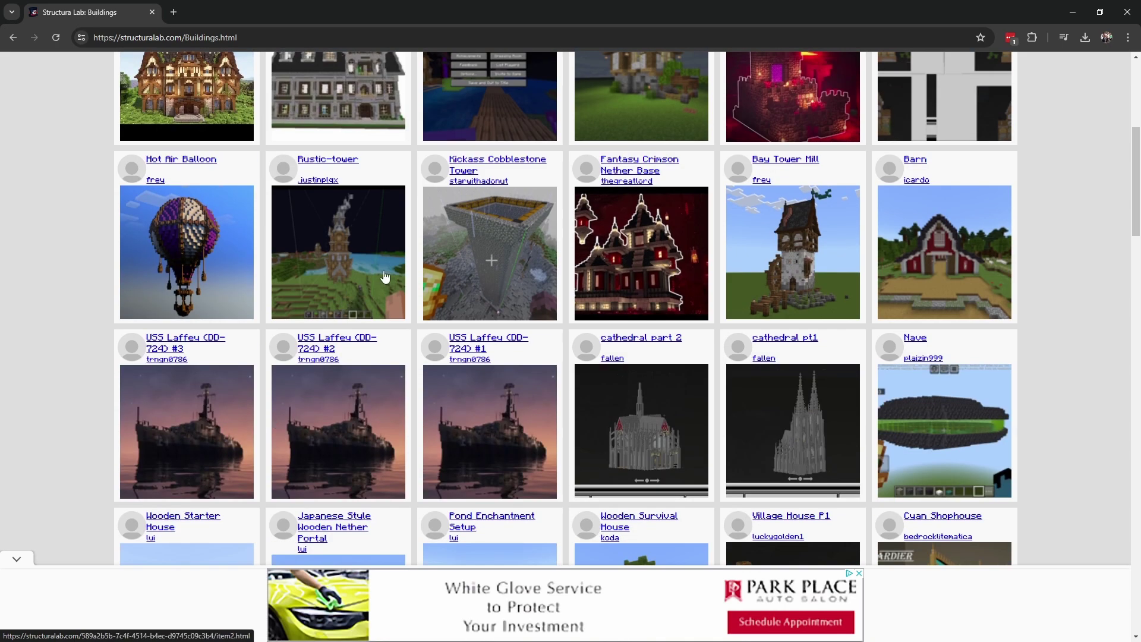
{"action": "scroll", "coordinate": [641, 326], "scroll_direction": "down", "scroll_amount": 14}
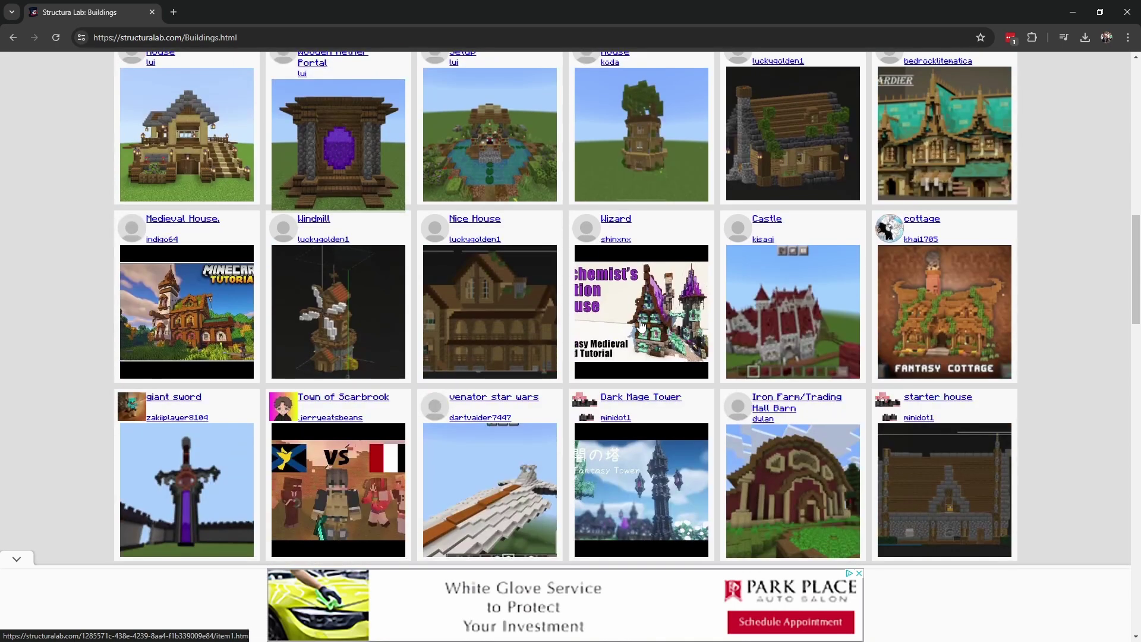
{"action": "scroll", "coordinate": [641, 328], "scroll_direction": "down", "scroll_amount": 10}
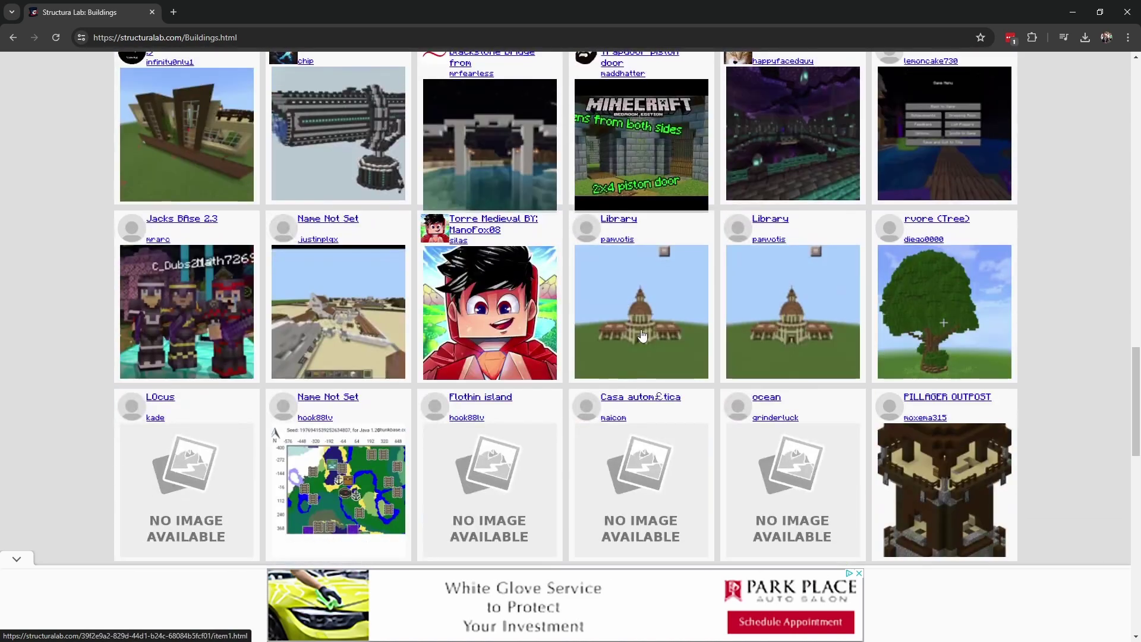
{"action": "scroll", "coordinate": [643, 337], "scroll_direction": "up", "scroll_amount": 14}
{"action": "scroll", "coordinate": [643, 336], "scroll_direction": "up", "scroll_amount": 15}
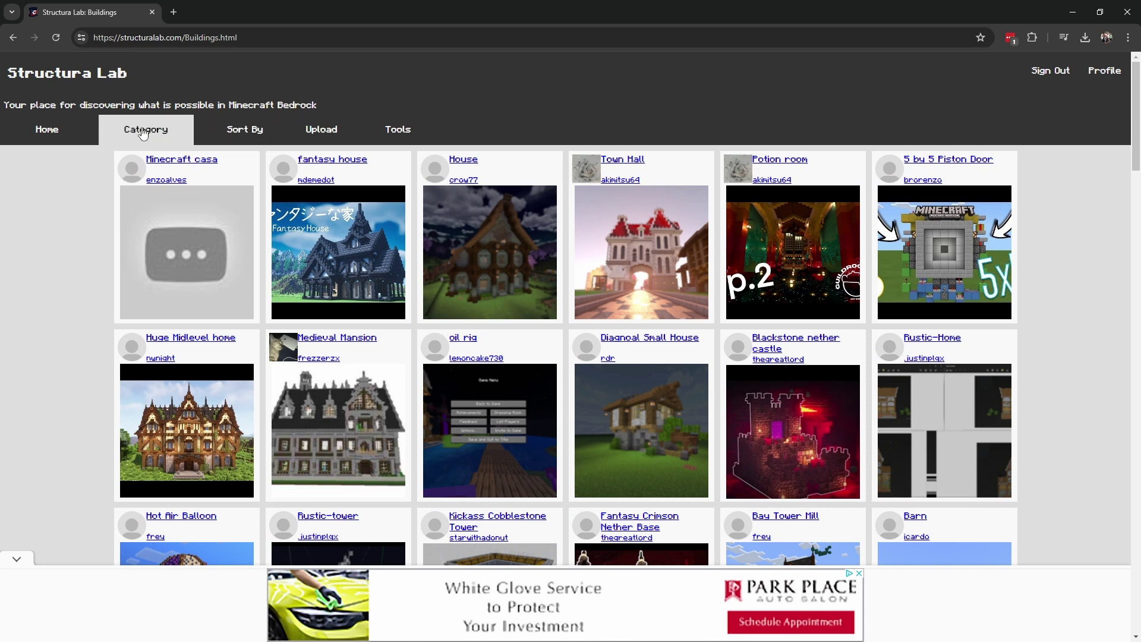
Step: Switch the category filter to Farms and browse the farm cards
{"action": "left_click", "coordinate": [149, 131]}
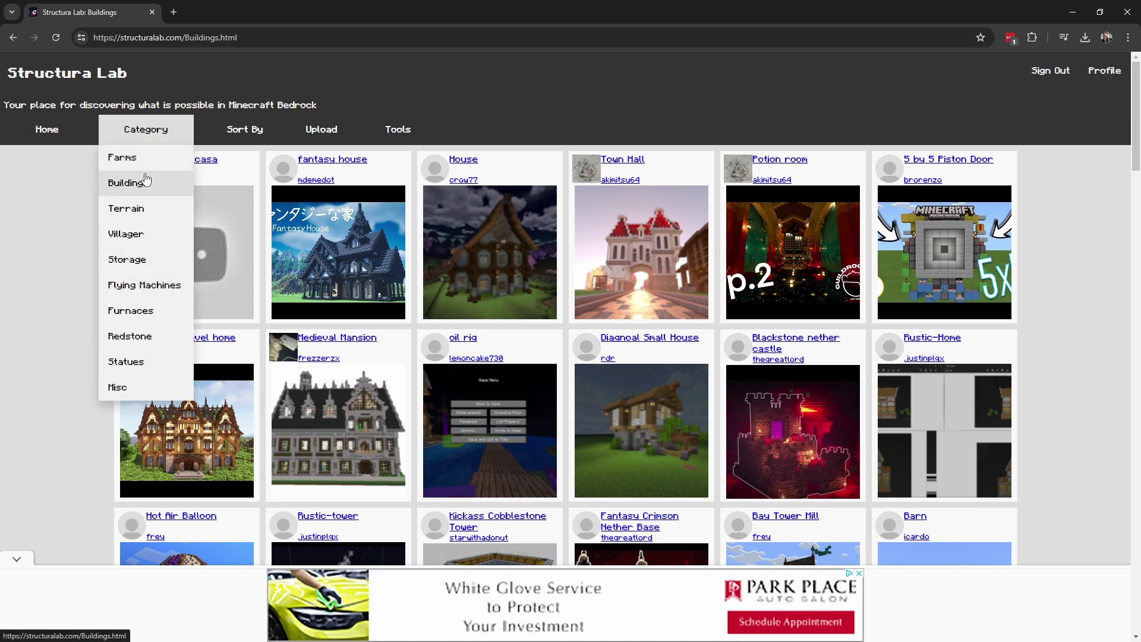
{"action": "left_click", "coordinate": [128, 158]}
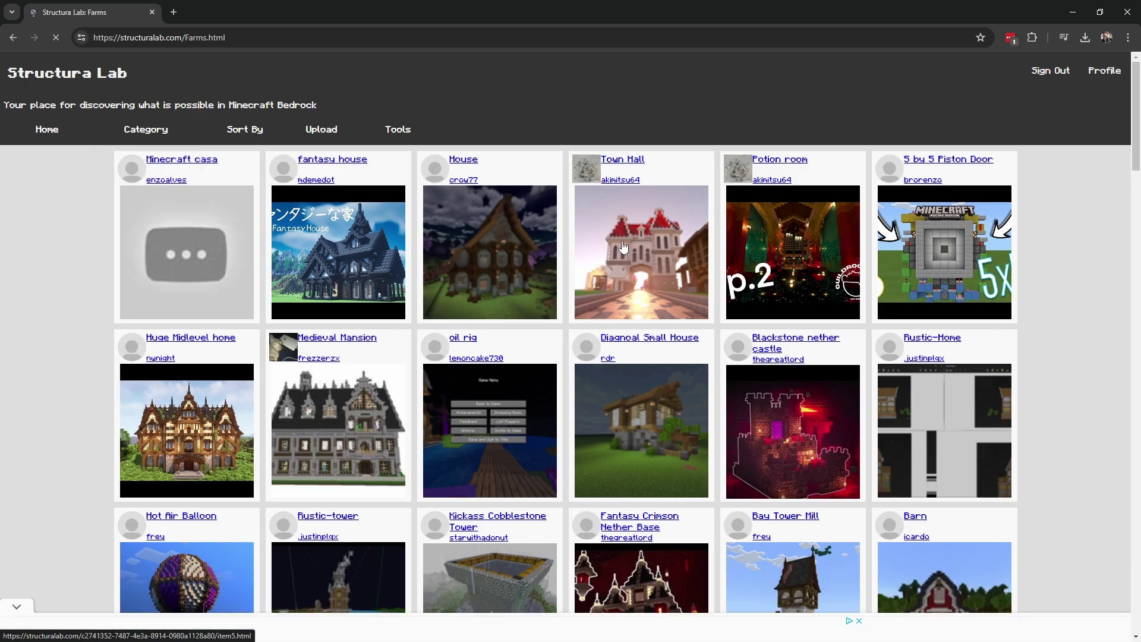
{"action": "scroll", "coordinate": [624, 250], "scroll_direction": "down", "scroll_amount": 4}
{"action": "scroll", "coordinate": [624, 249], "scroll_direction": "up", "scroll_amount": 4}
{"action": "scroll", "coordinate": [624, 253], "scroll_direction": "down", "scroll_amount": 2}
{"action": "scroll", "coordinate": [624, 252], "scroll_direction": "down", "scroll_amount": 10}
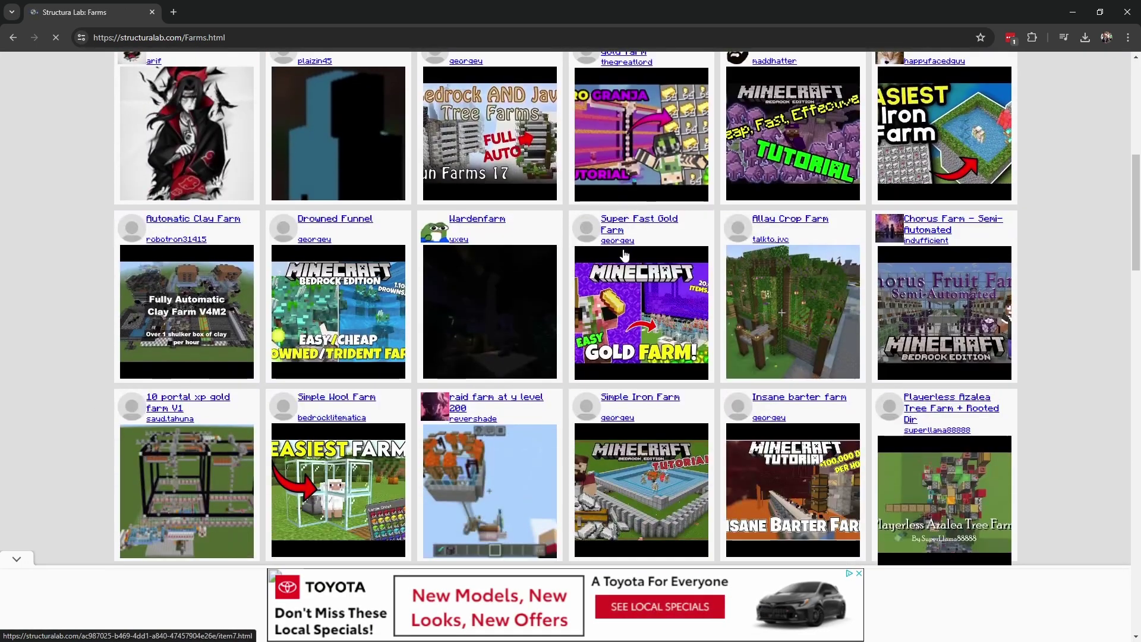